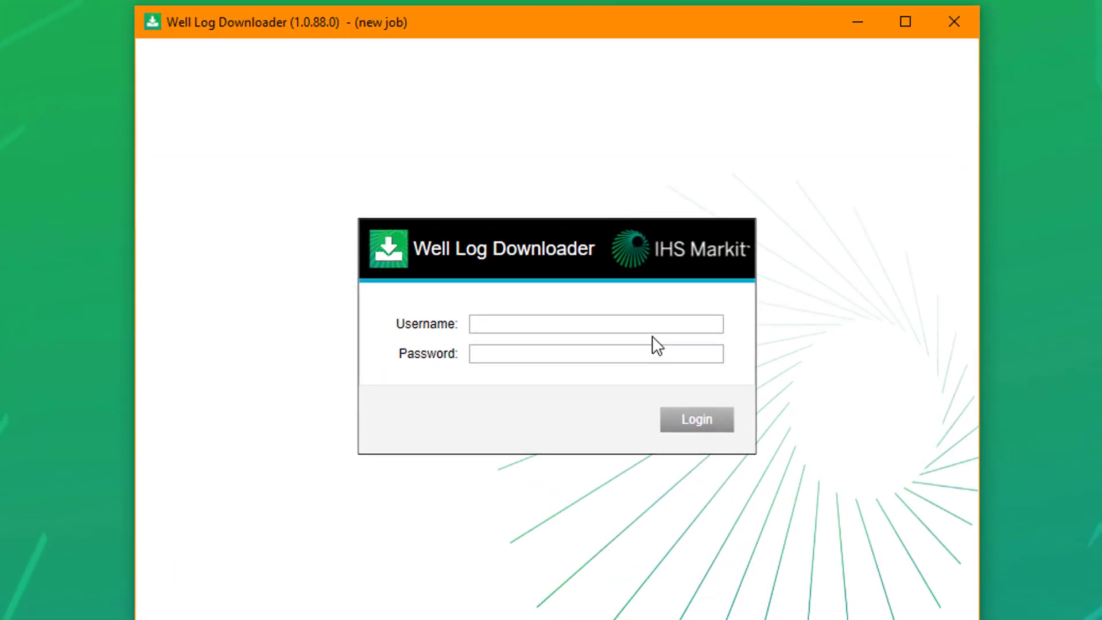
Sign in with the account's username and password to reach the main search window.
{"action": "left_click", "coordinate": [875, 435]}
{"action": "type", "text": "username@company.com"}
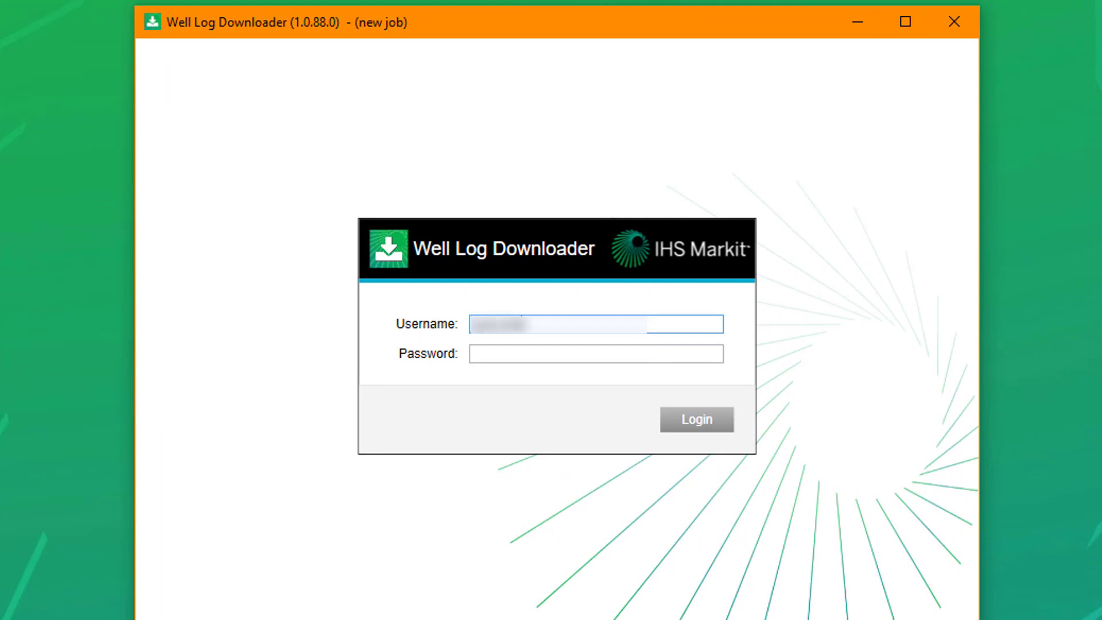
{"action": "key", "text": "Tab"}
{"action": "type", "text": "*********"}
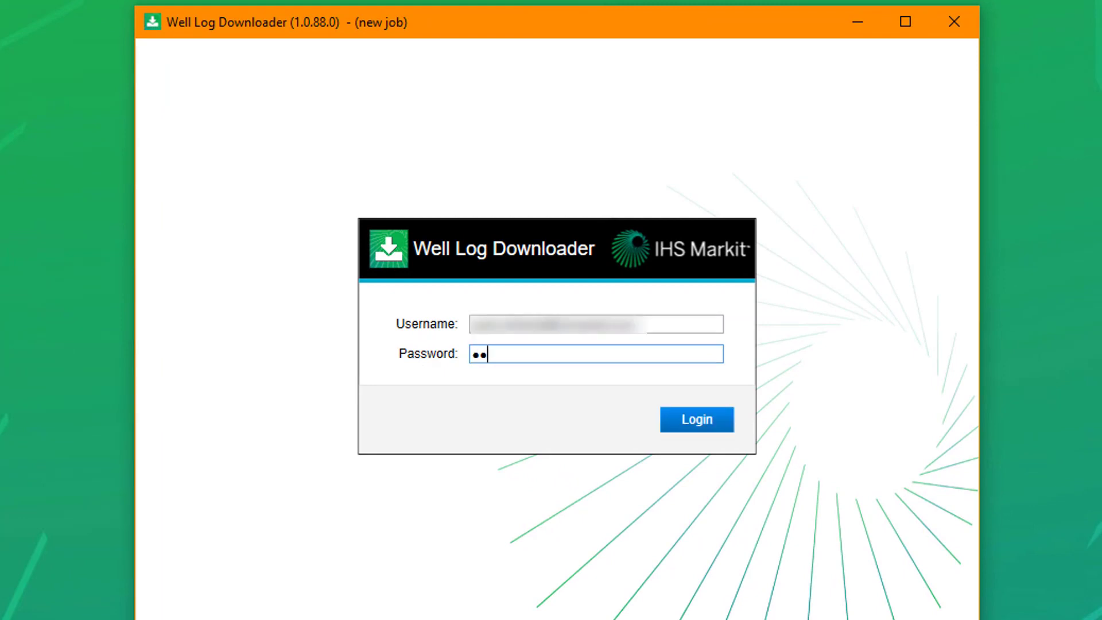
{"action": "key", "text": "Return"}
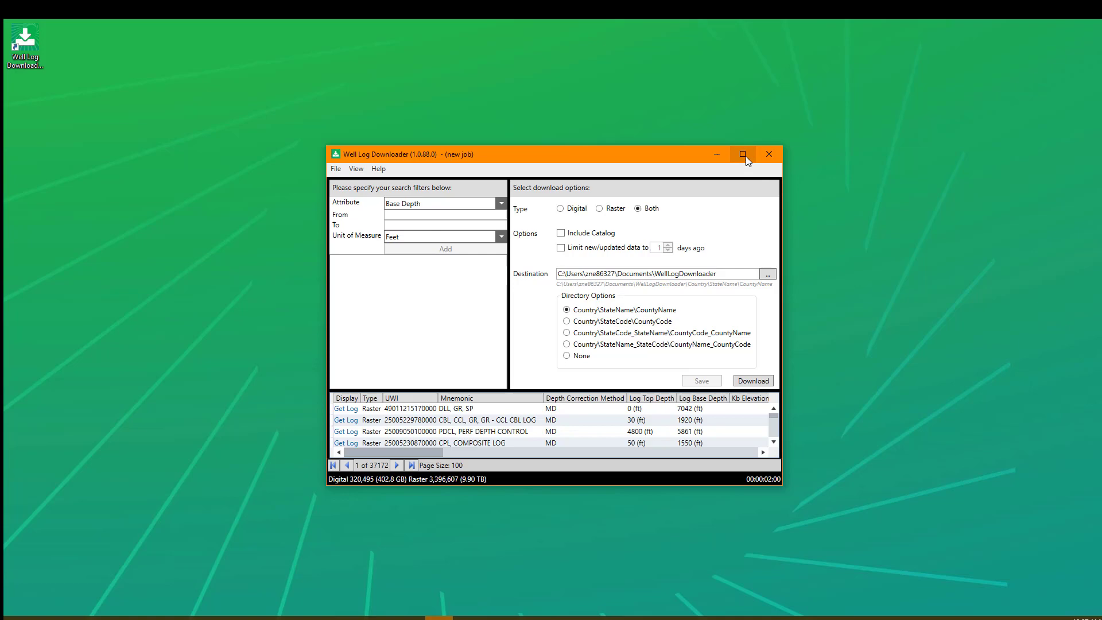
Maximize the Well Log Downloader window to fill the screen.
{"action": "left_click", "coordinate": [744, 155]}
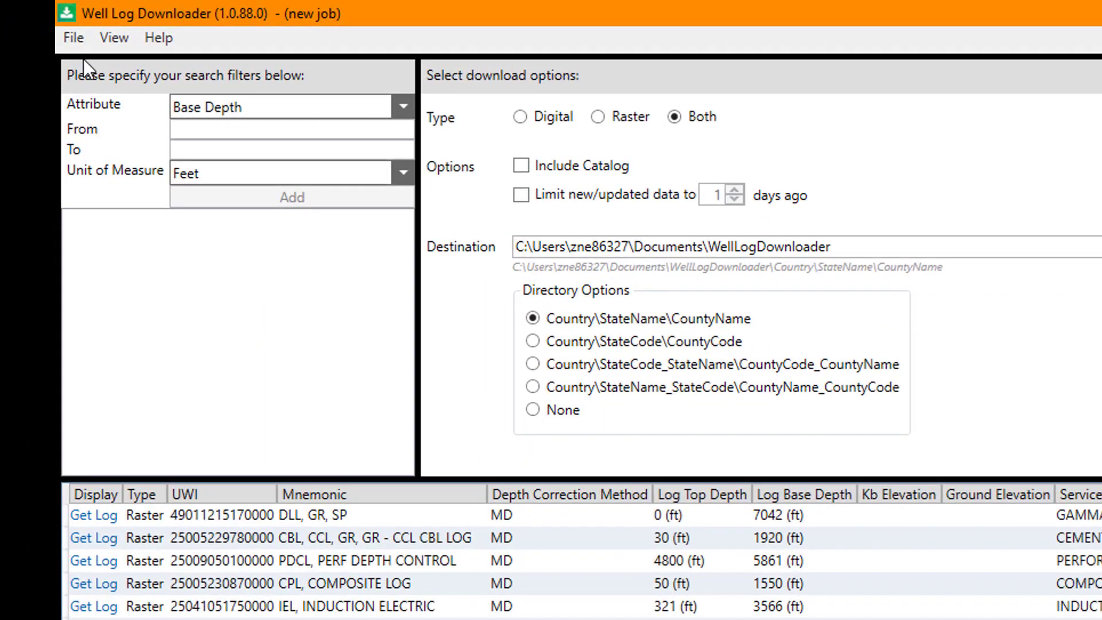
Look through the File menu options for the job.
{"action": "left_click", "coordinate": [81, 38]}
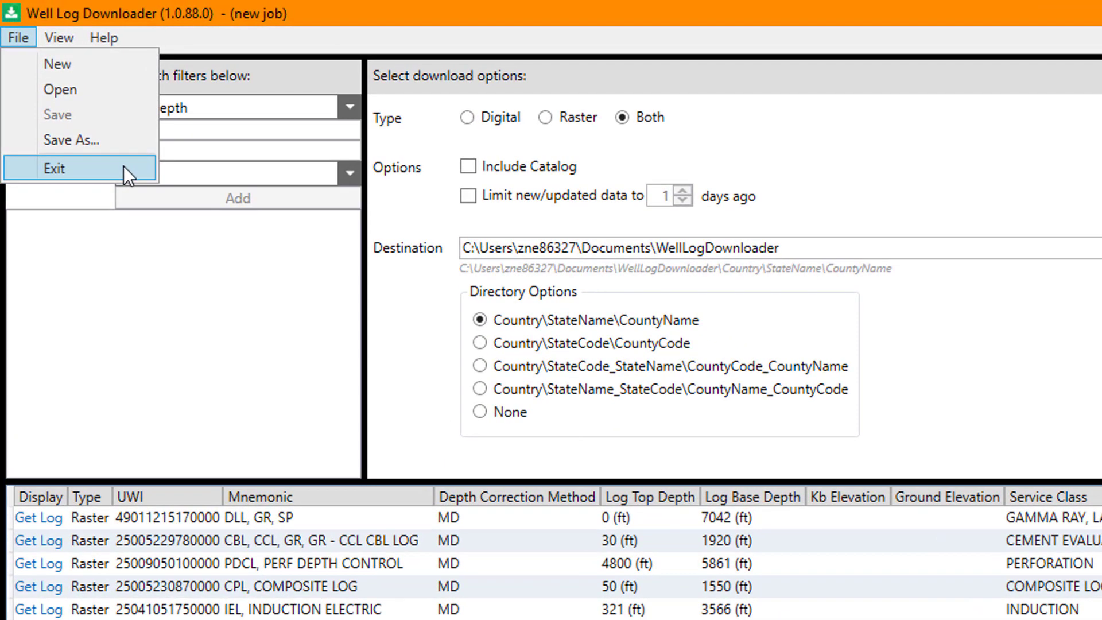
{"action": "mouse_move", "coordinate": [64, 41]}
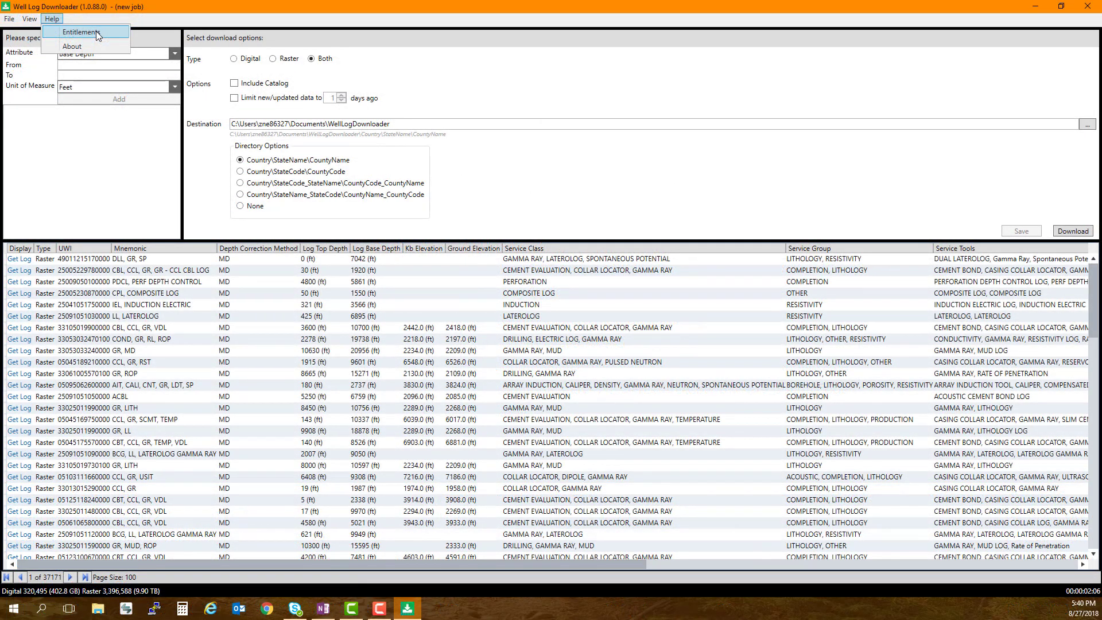
{"action": "left_click", "coordinate": [98, 36]}
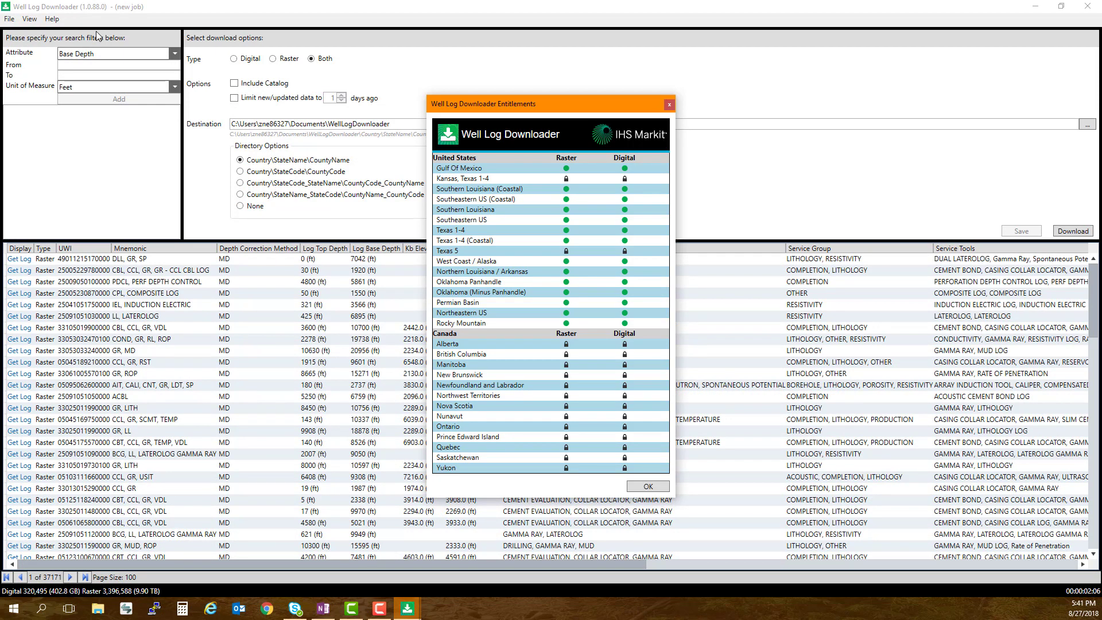
{"action": "left_click", "coordinate": [661, 489]}
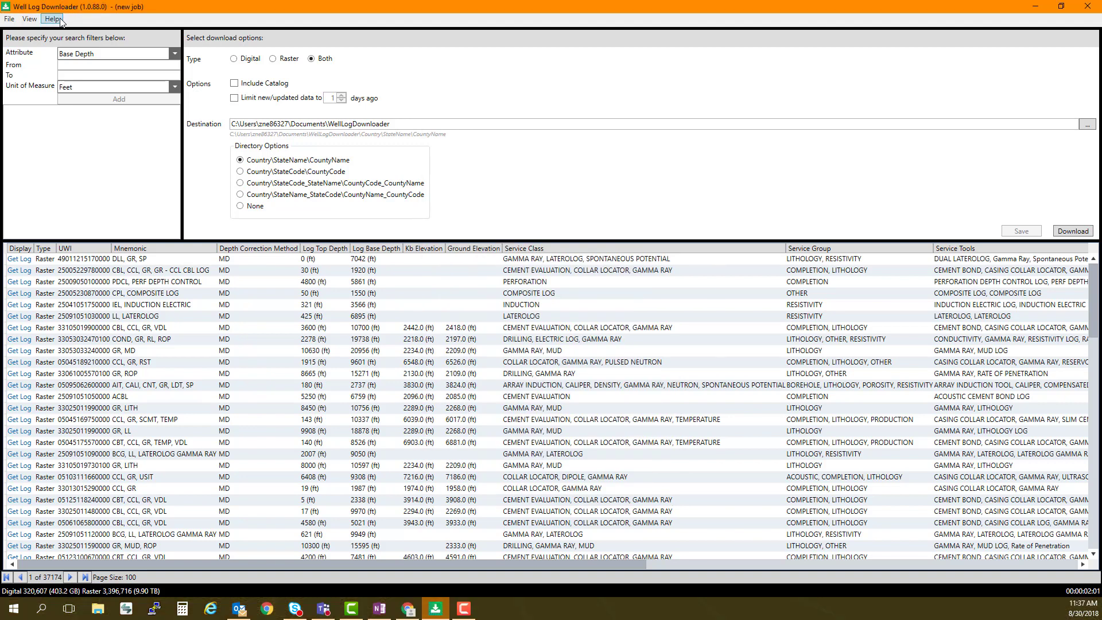
{"action": "left_click", "coordinate": [53, 19]}
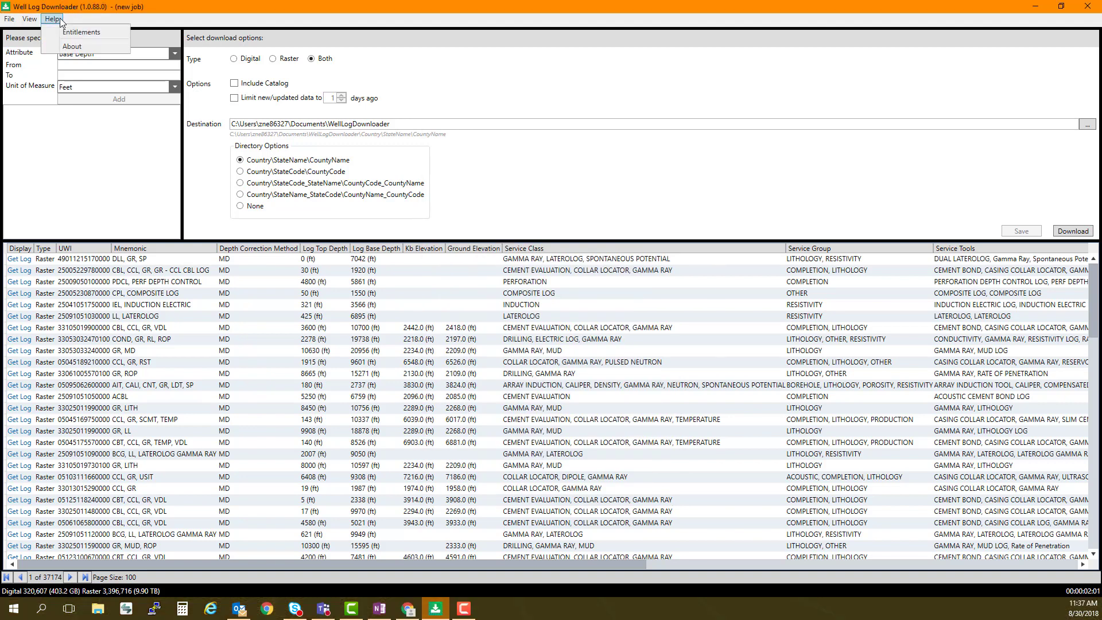
{"action": "left_click", "coordinate": [71, 46]}
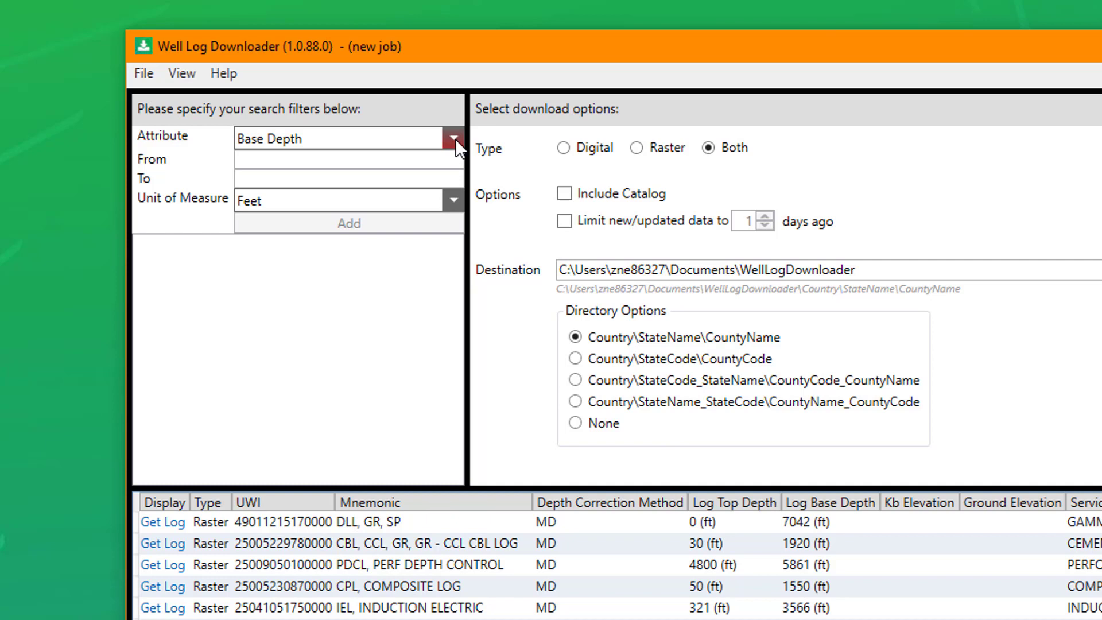
Set the filter attribute to UWI with operator List, bringing up the UWI list loader.
{"action": "left_click", "coordinate": [454, 139]}
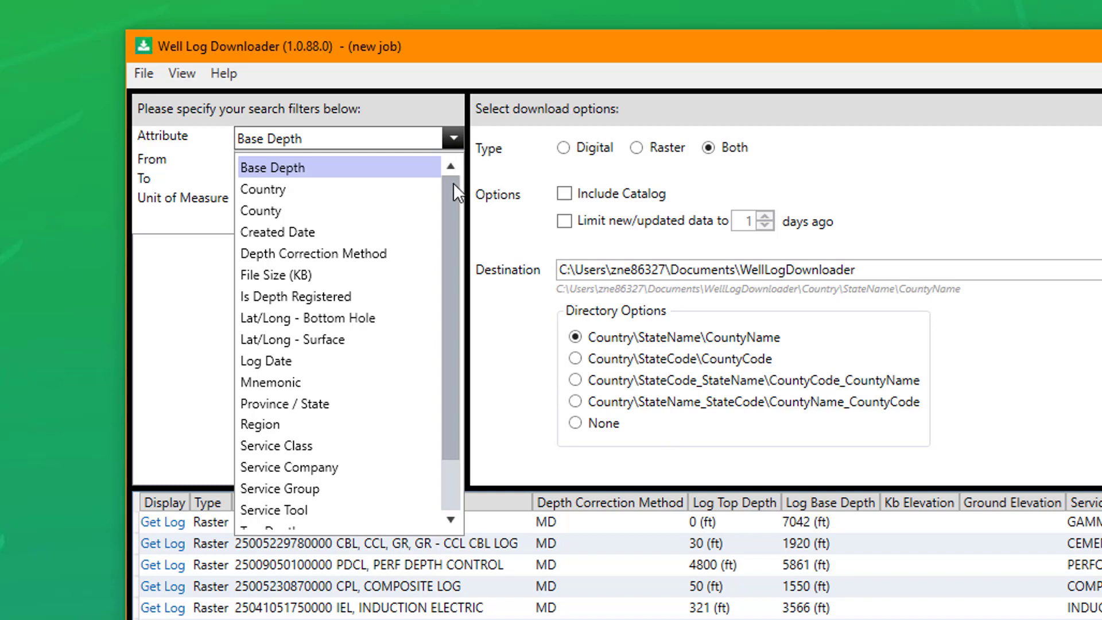
{"action": "left_click_drag", "start_coordinate": [452, 186], "coordinate": [452, 258]}
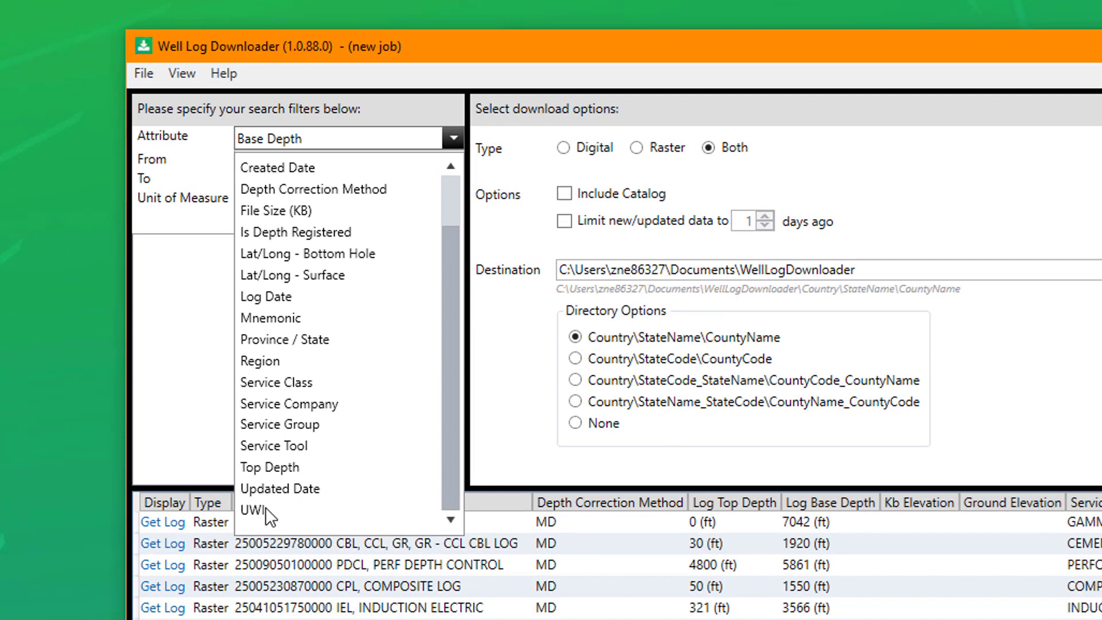
{"action": "left_click", "coordinate": [265, 508]}
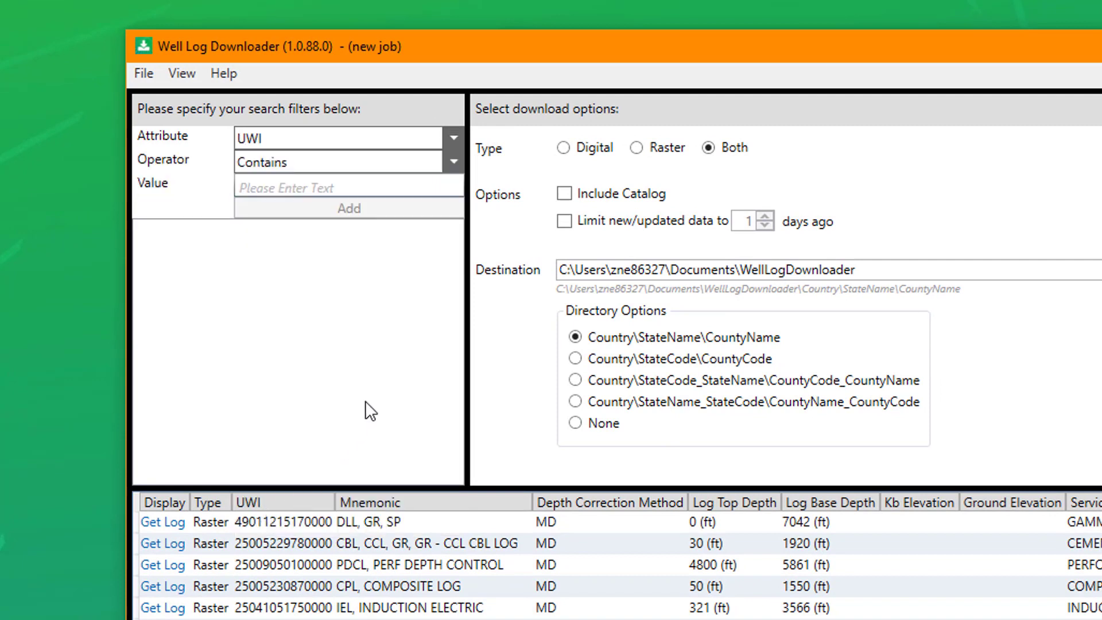
{"action": "left_click", "coordinate": [454, 164]}
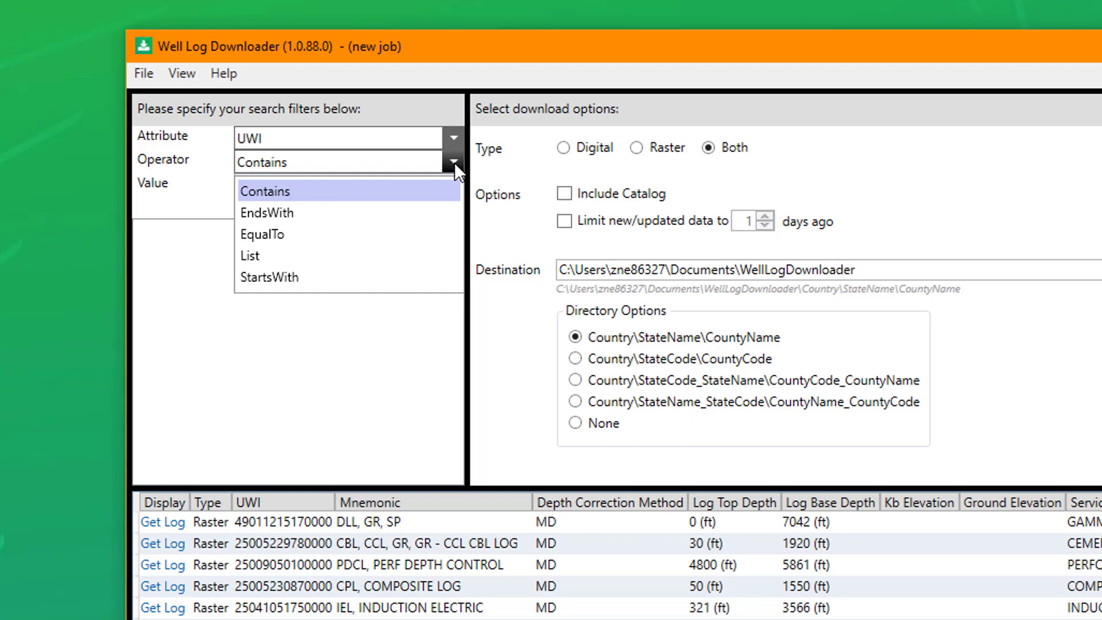
{"action": "left_click", "coordinate": [277, 256]}
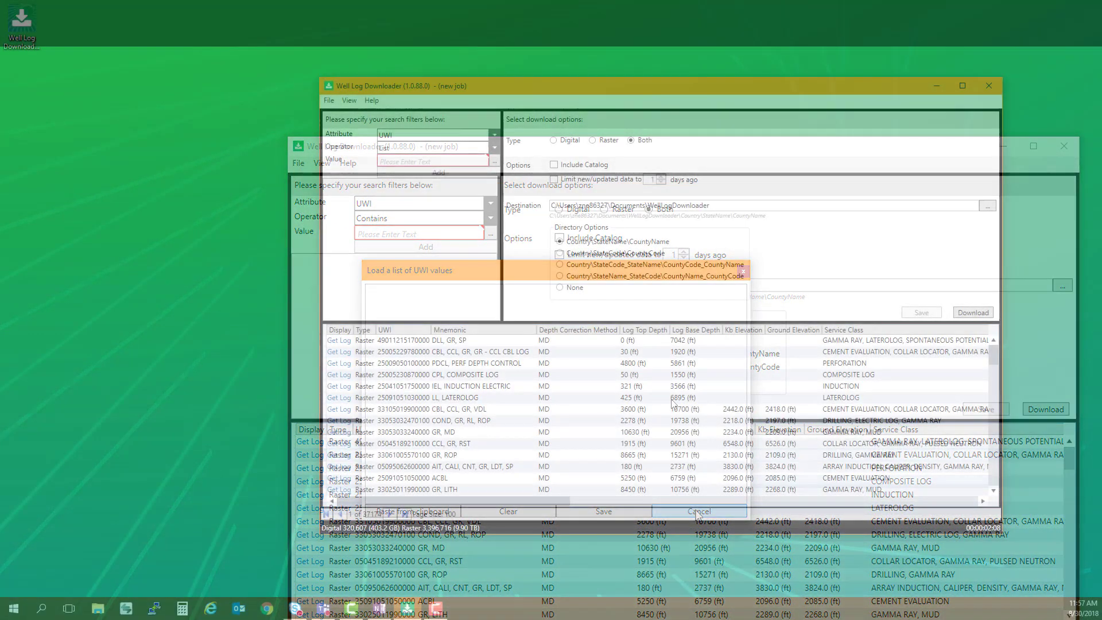
Cancel the Load a list of UWI values dialog without loading any values.
{"action": "left_click", "coordinate": [697, 511]}
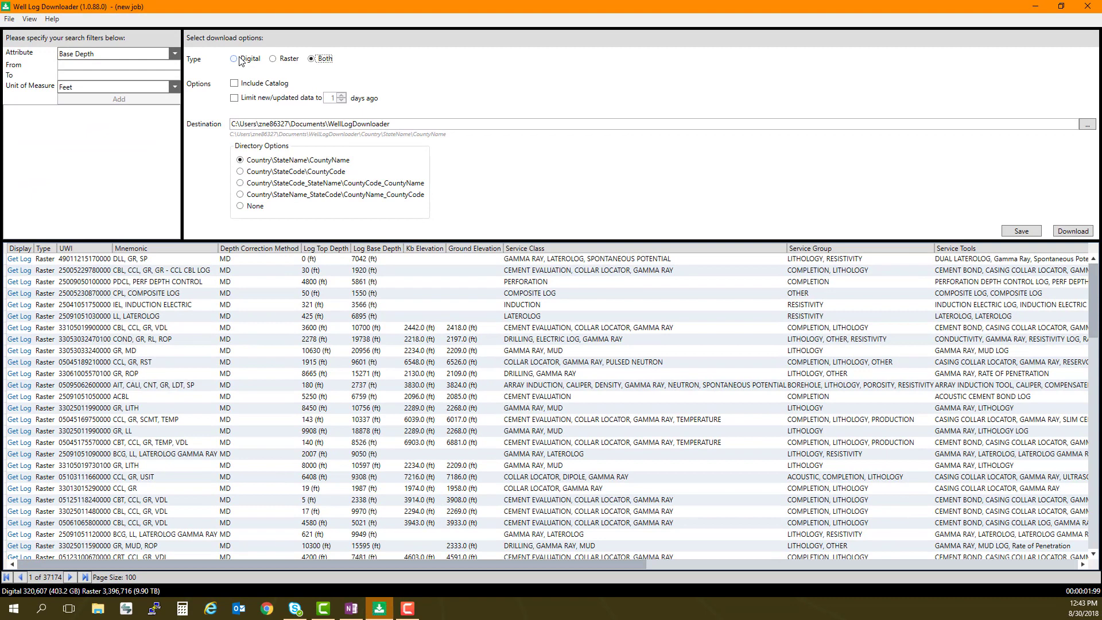
{"action": "left_click", "coordinate": [244, 60]}
{"action": "left_click", "coordinate": [280, 61]}
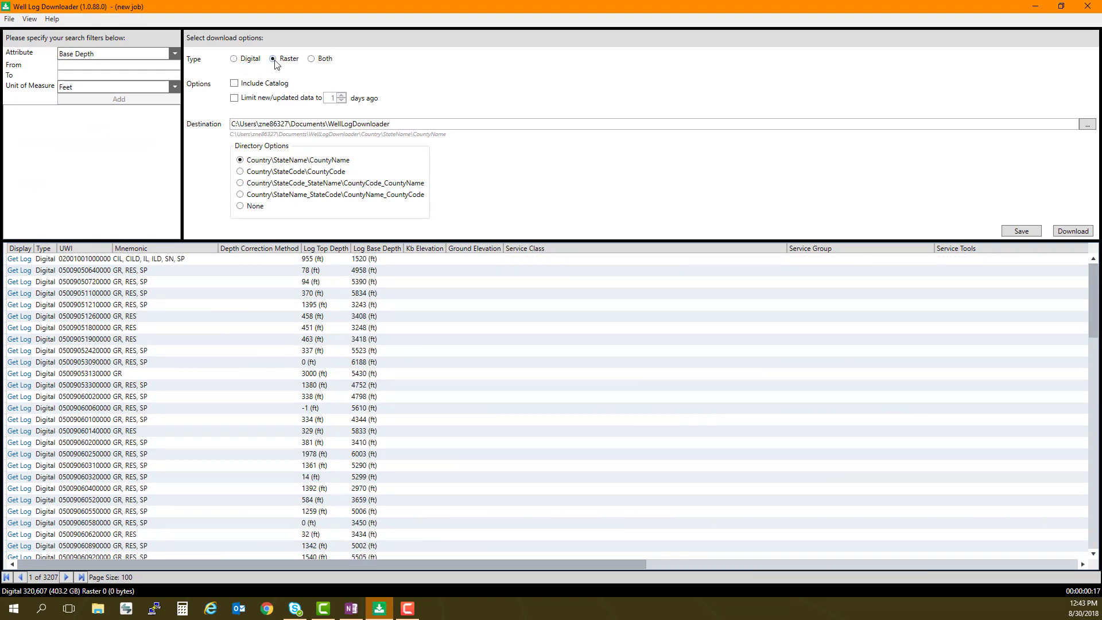
{"action": "left_click", "coordinate": [322, 60]}
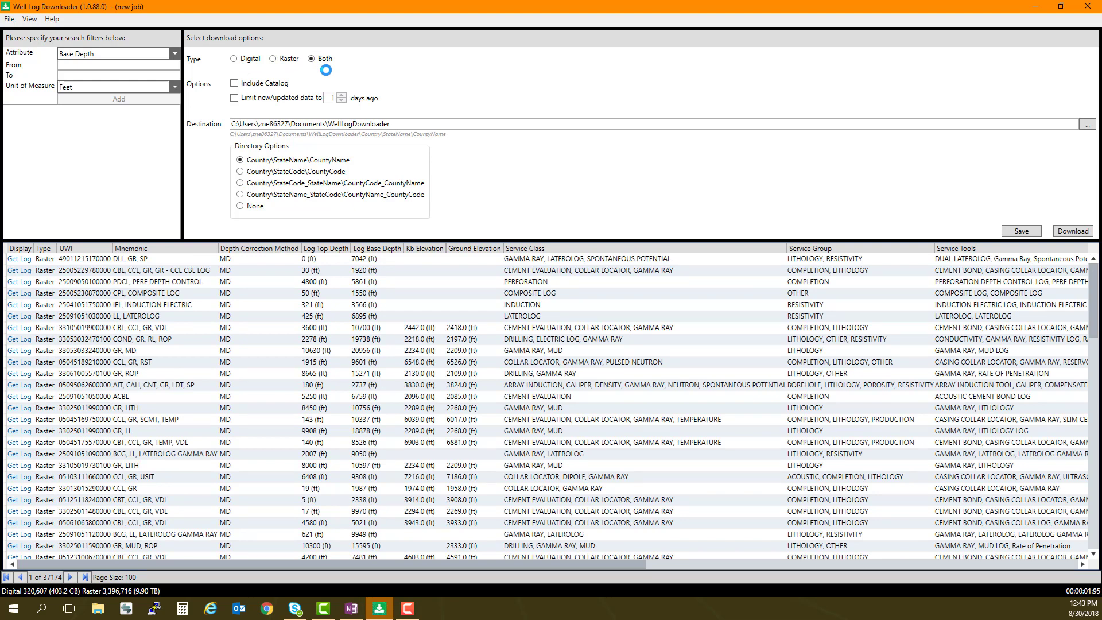
{"action": "left_click", "coordinate": [236, 85]}
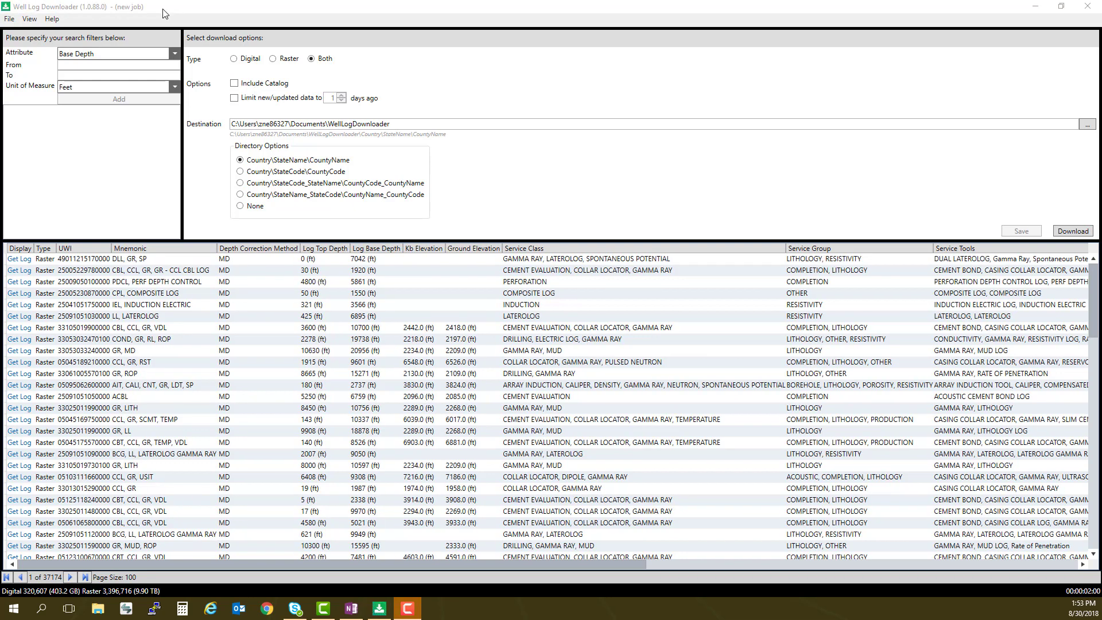
Create a new blank job with the default search filters.
{"action": "left_click", "coordinate": [164, 10]}
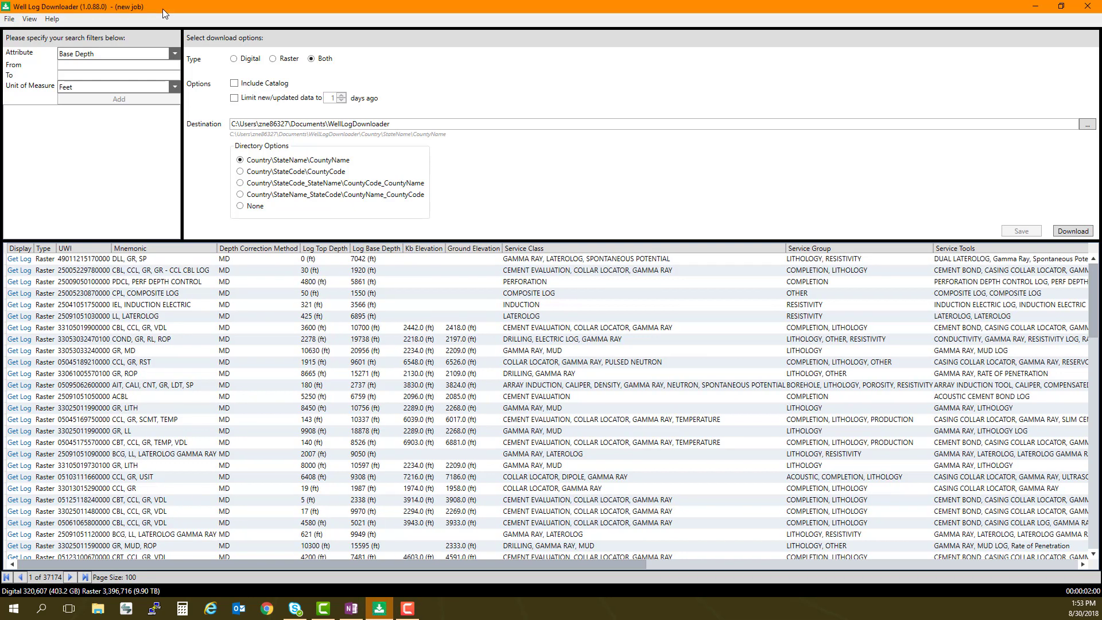
{"action": "left_click", "coordinate": [9, 19]}
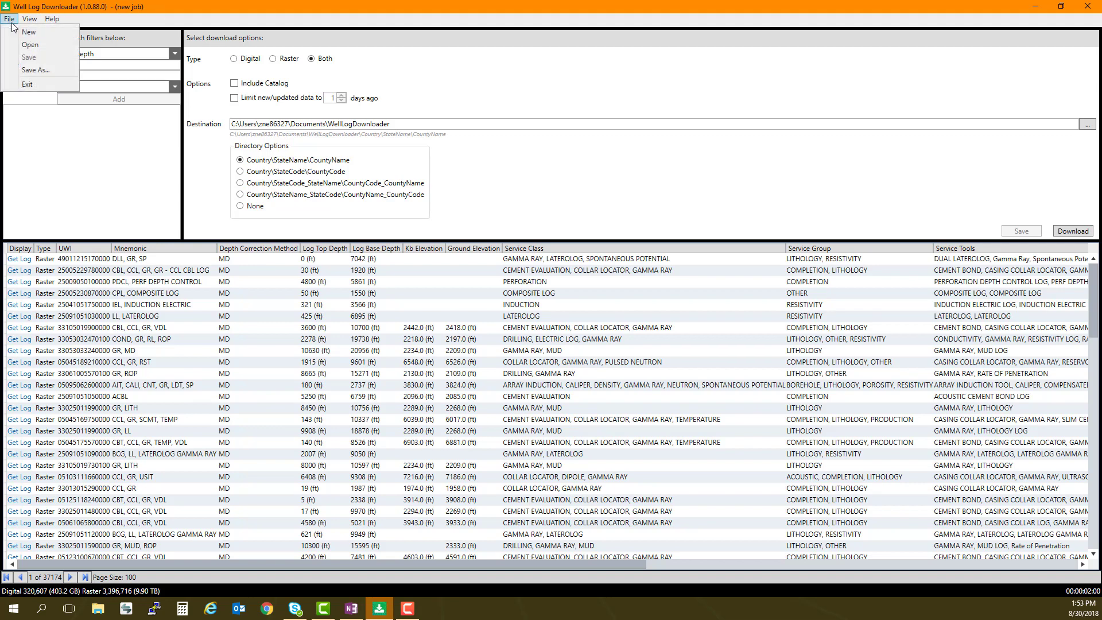
{"action": "left_click", "coordinate": [36, 32]}
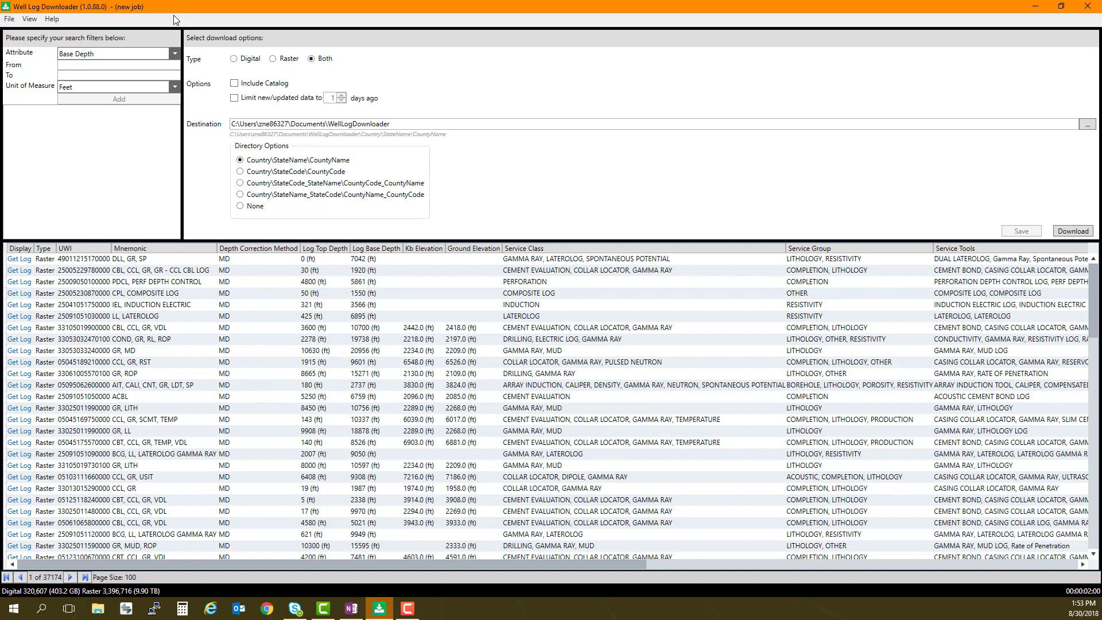
Add a Region Contains PERMIAN BASIN filter, narrowing results to 4,229 pages.
{"action": "left_click", "coordinate": [178, 54]}
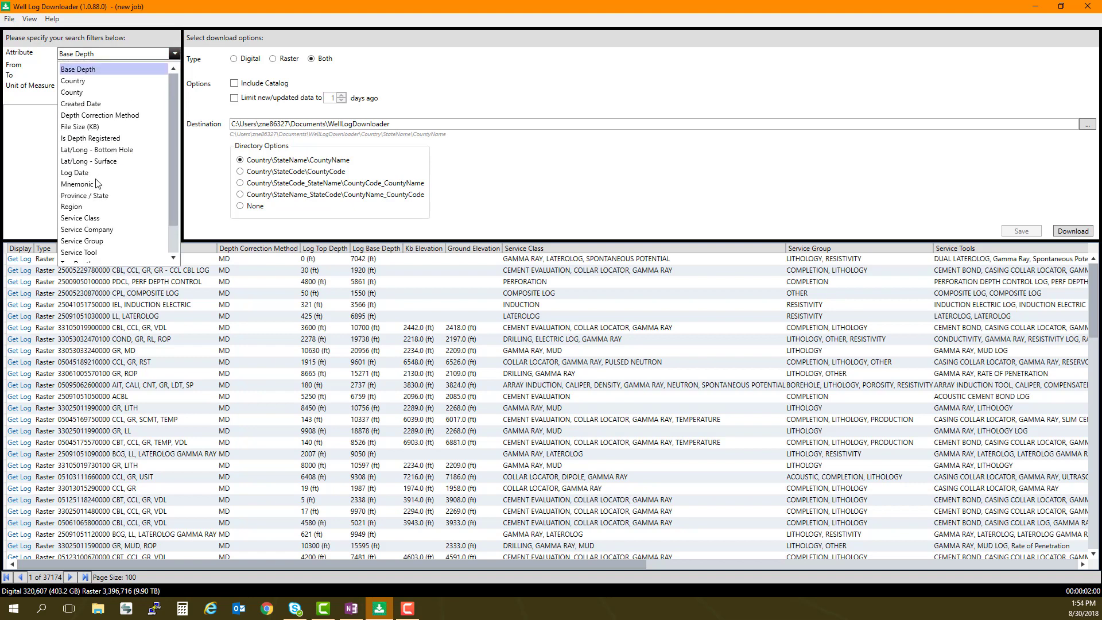
{"action": "left_click", "coordinate": [72, 206]}
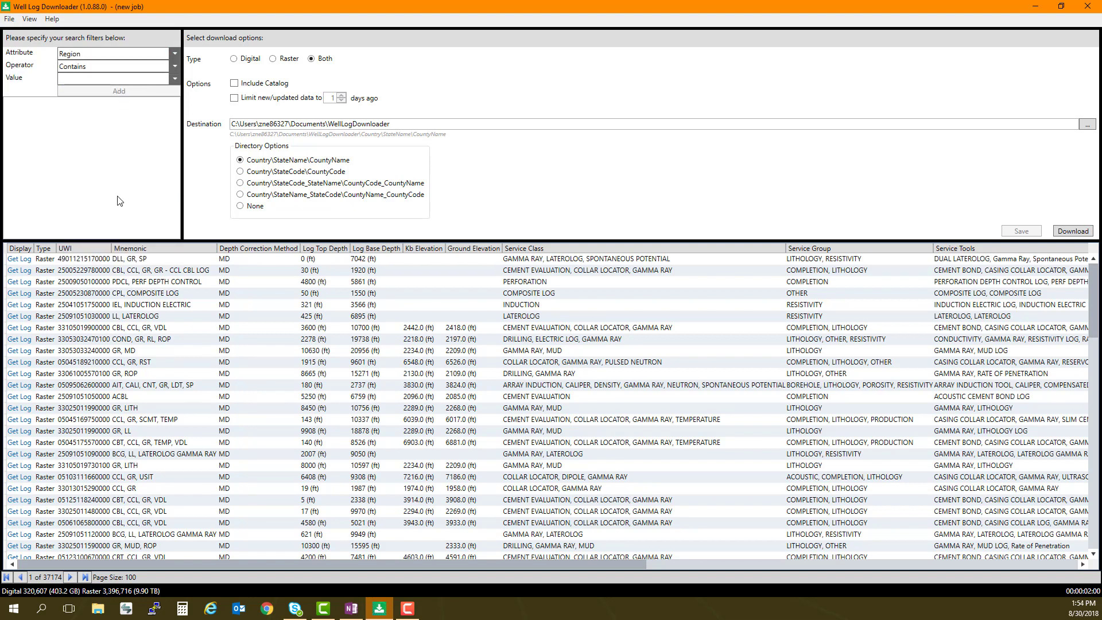
{"action": "left_click", "coordinate": [179, 70]}
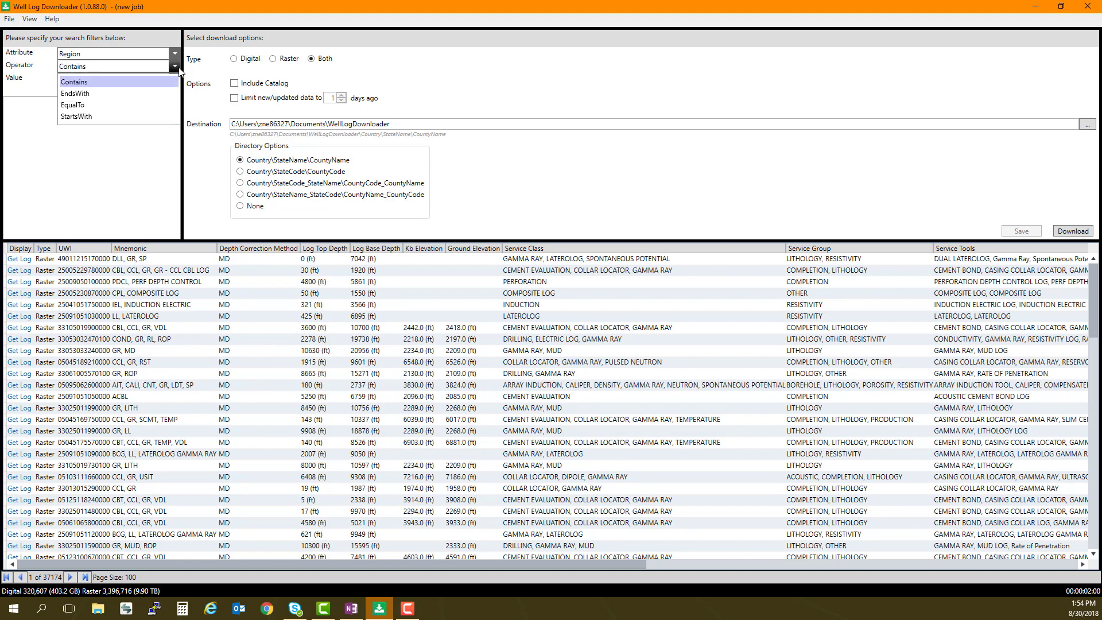
{"action": "left_click", "coordinate": [179, 70]}
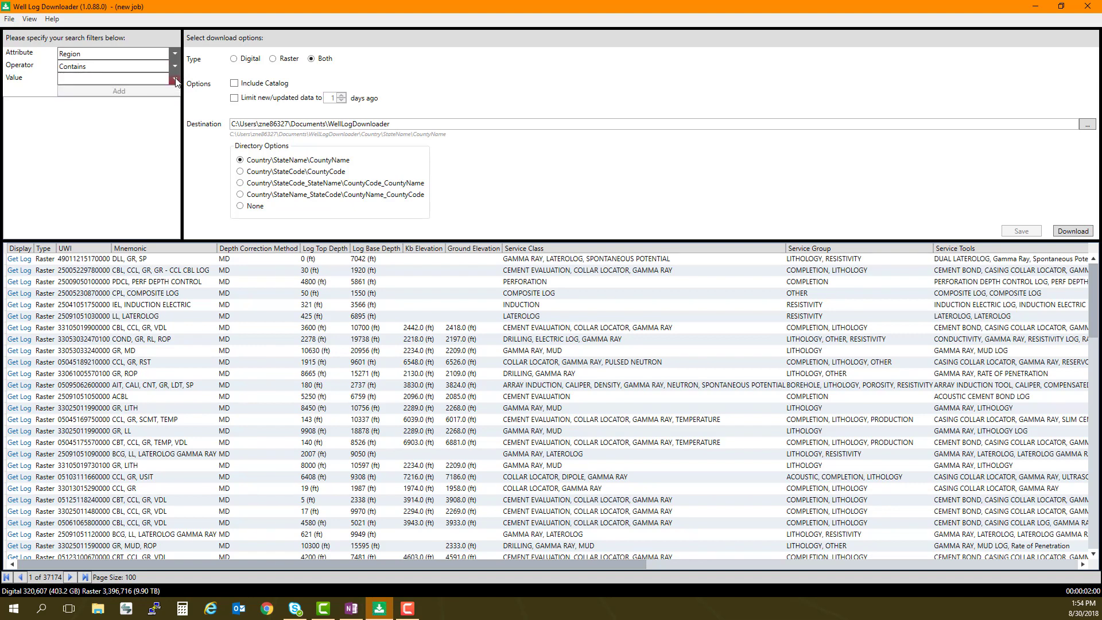
{"action": "left_click", "coordinate": [176, 79]}
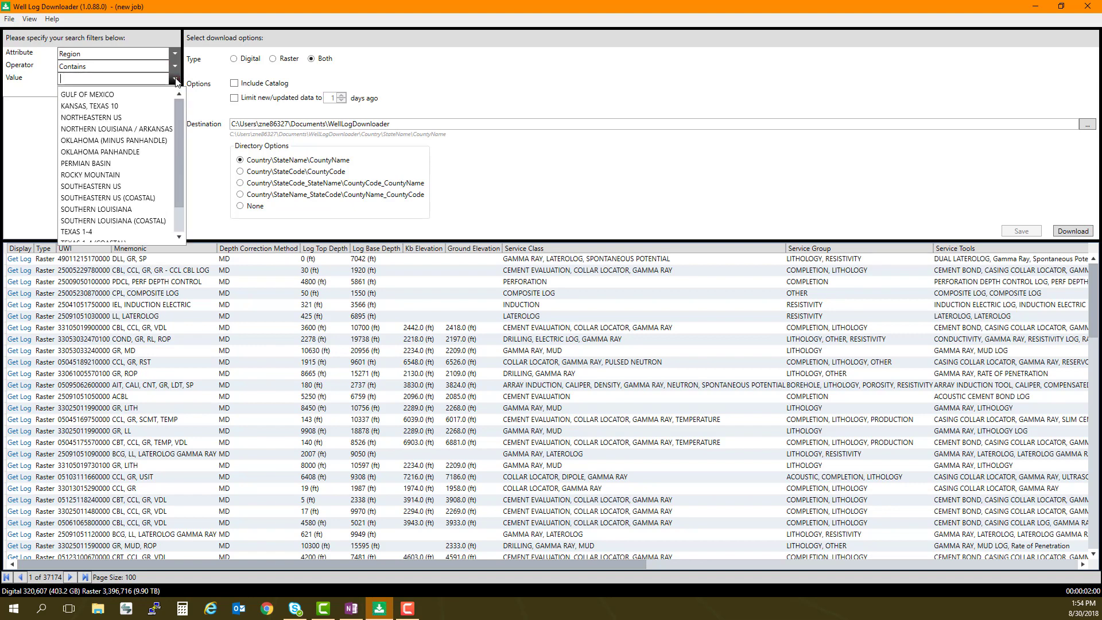
{"action": "left_click", "coordinate": [108, 166]}
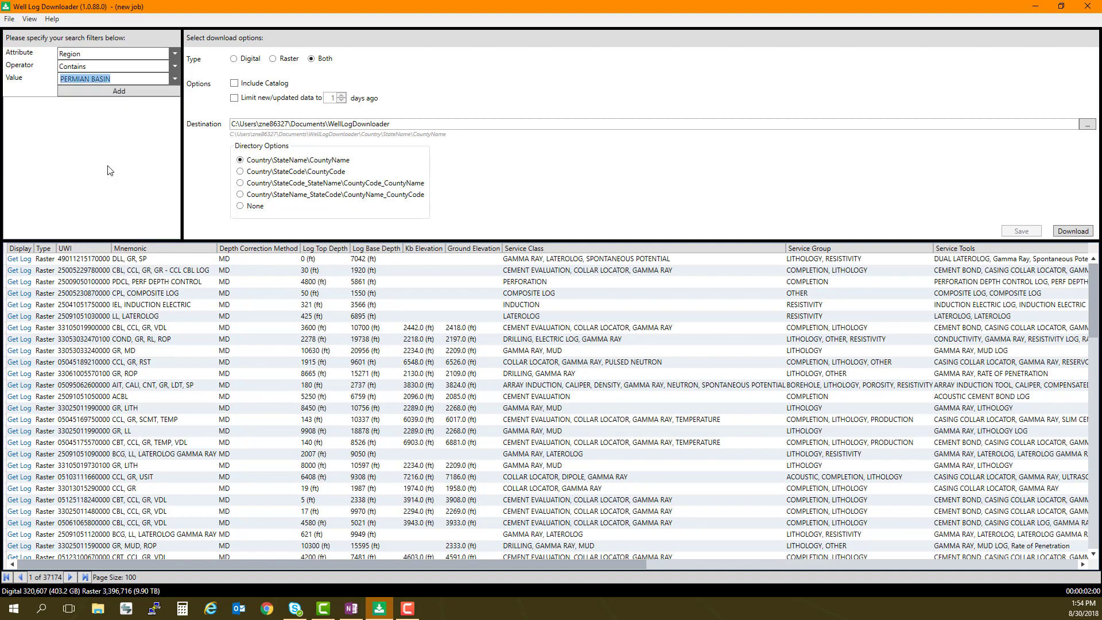
{"action": "left_click", "coordinate": [139, 93]}
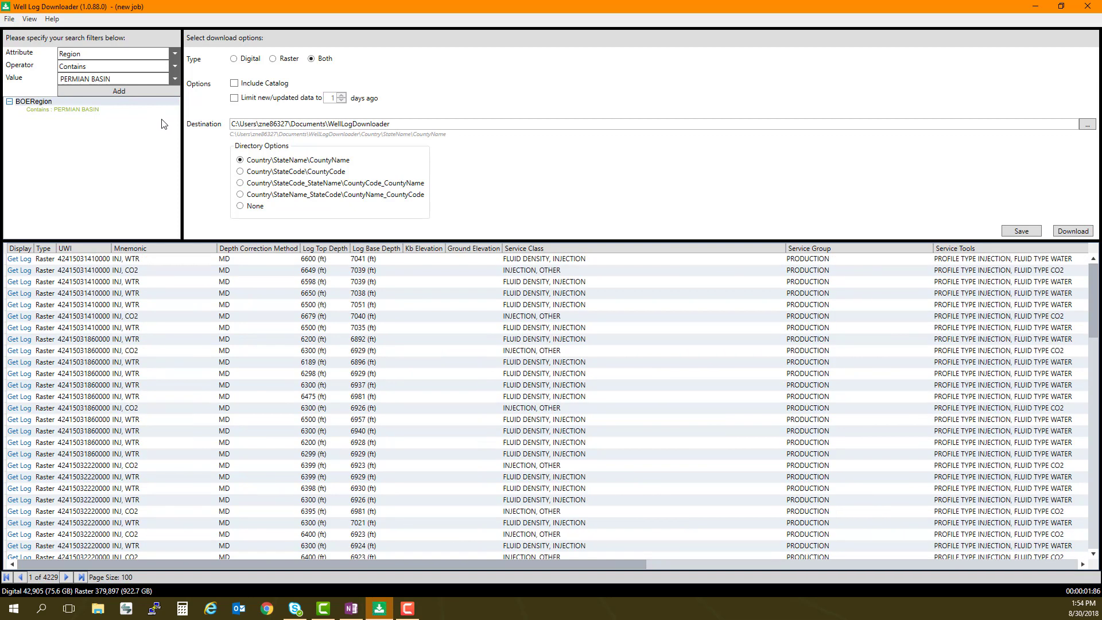
Add an Updated Date filter from January 1, 2016 to August 30, 2018.
{"action": "left_click", "coordinate": [175, 54]}
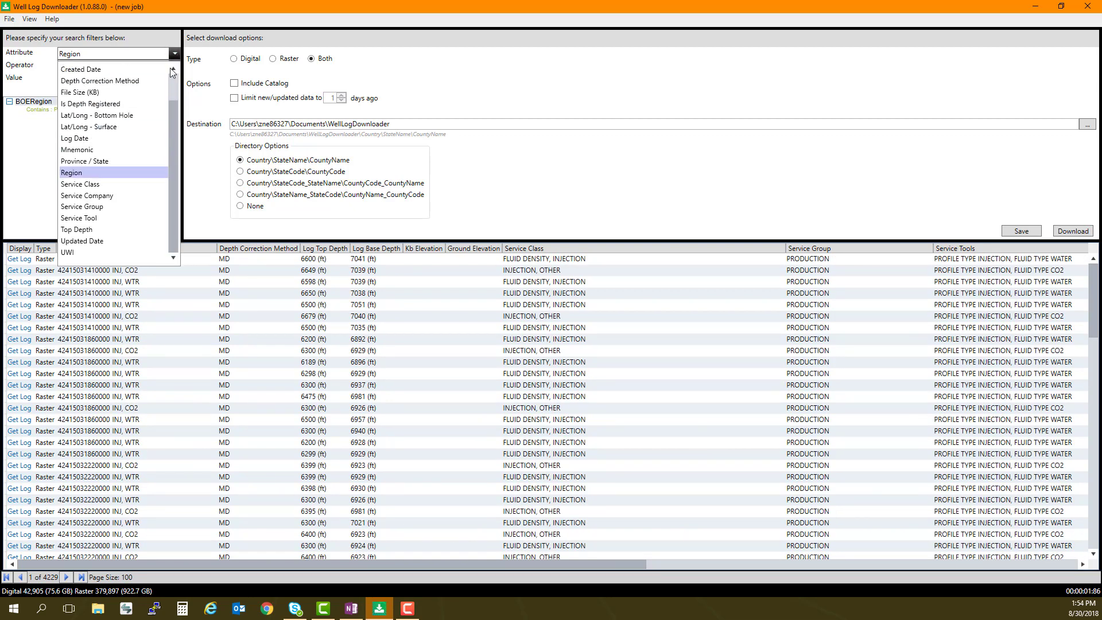
{"action": "left_click", "coordinate": [96, 241]}
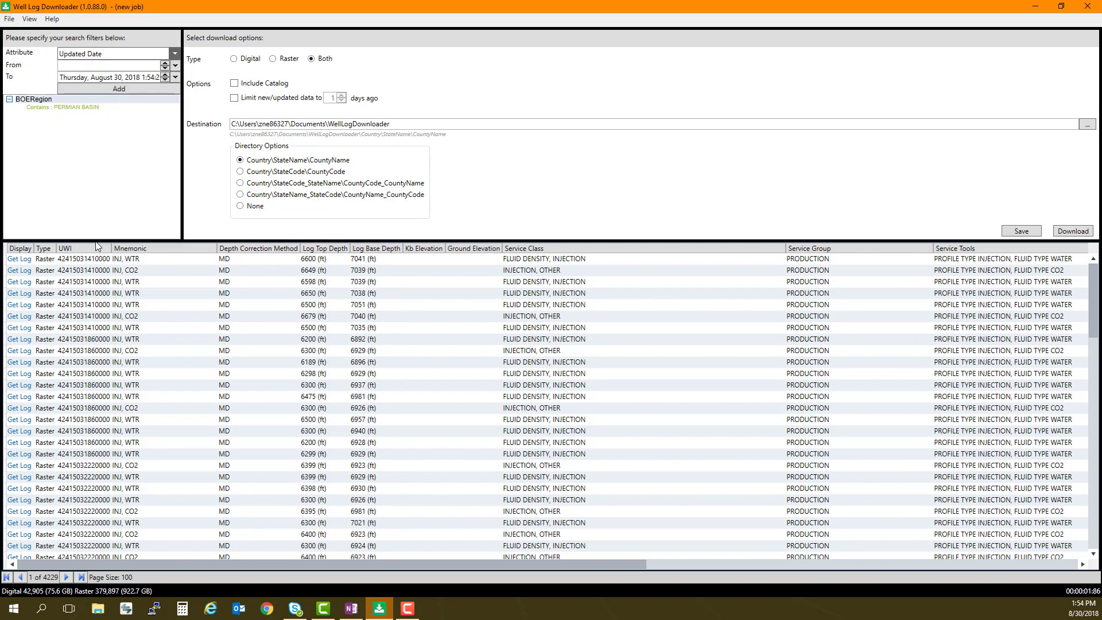
{"action": "left_click", "coordinate": [175, 67]}
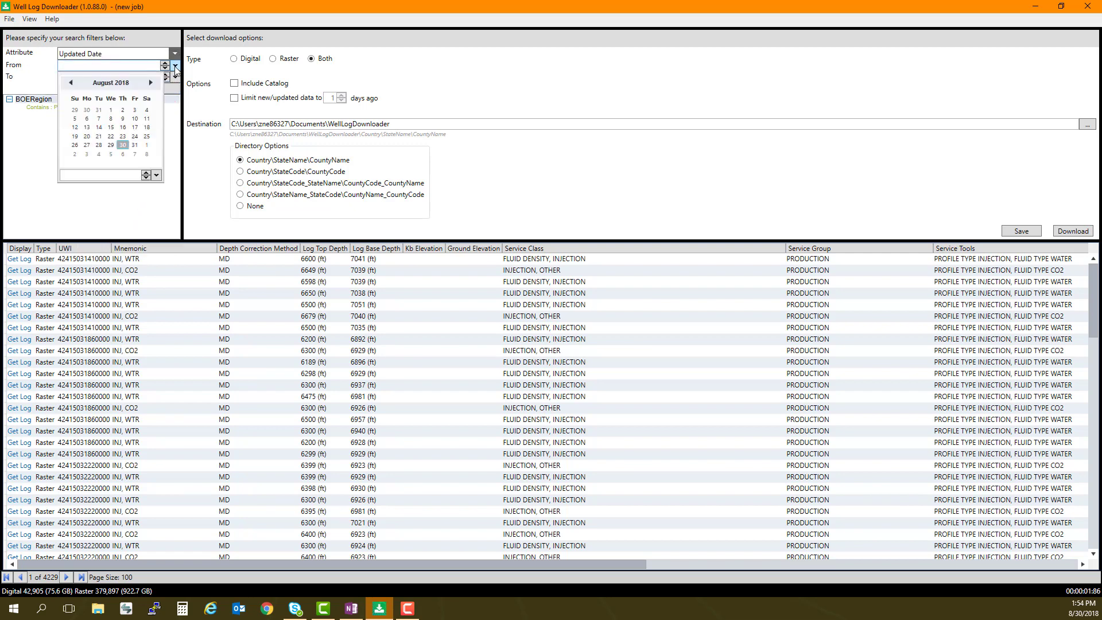
{"action": "left_click", "coordinate": [130, 85]}
{"action": "left_click", "coordinate": [115, 84]}
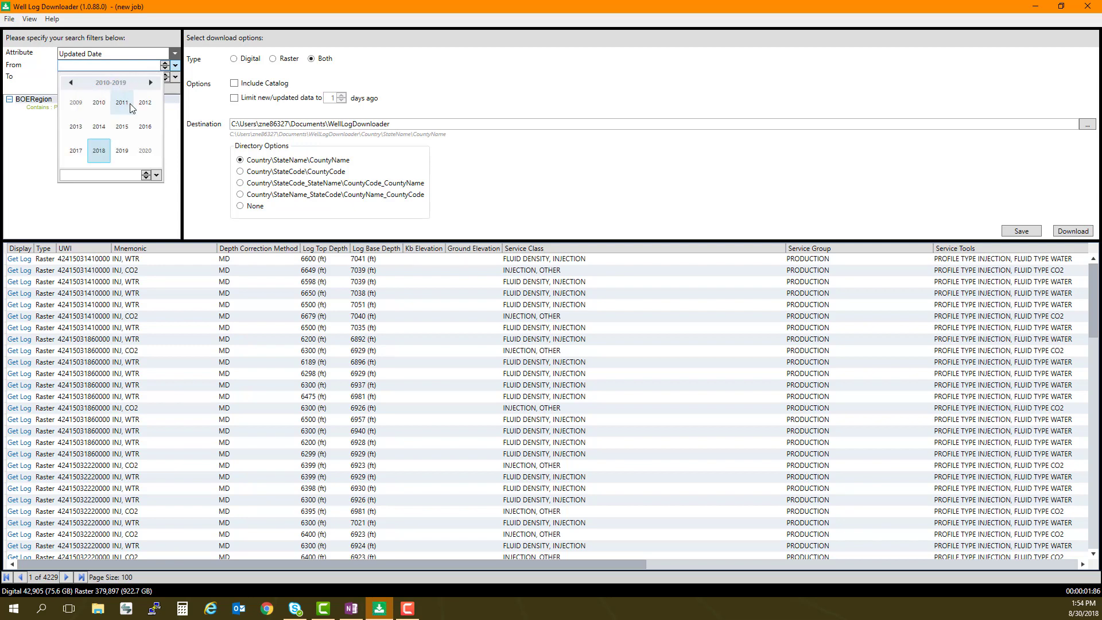
{"action": "left_click", "coordinate": [144, 126]}
{"action": "left_click", "coordinate": [76, 102]}
{"action": "left_click", "coordinate": [136, 112]}
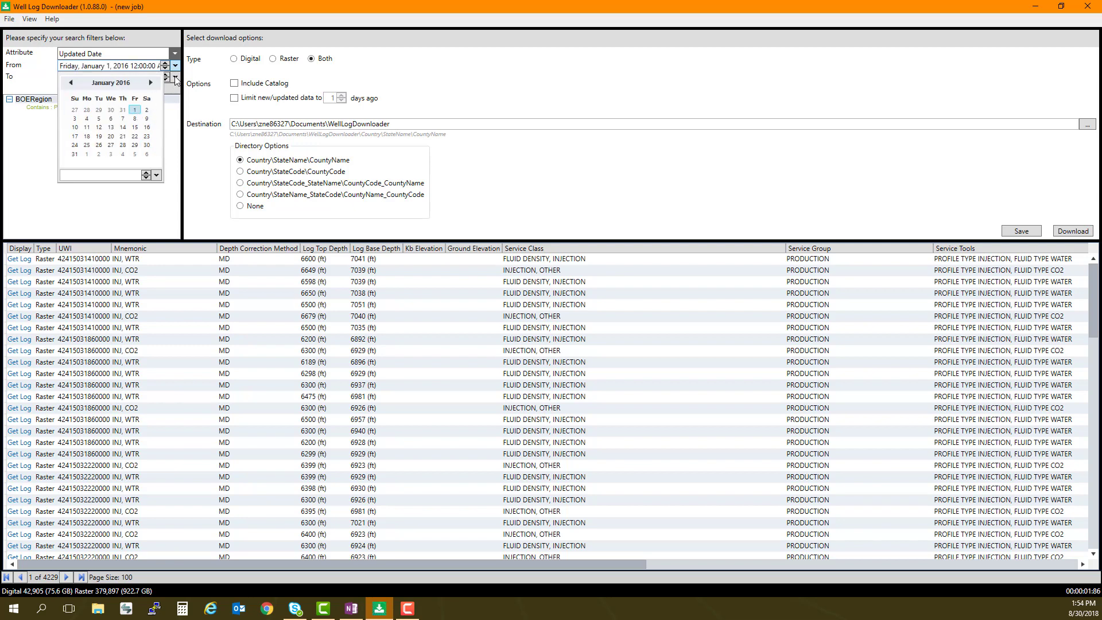
{"action": "left_click", "coordinate": [175, 77]}
{"action": "left_click", "coordinate": [171, 113]}
{"action": "left_click", "coordinate": [126, 90]}
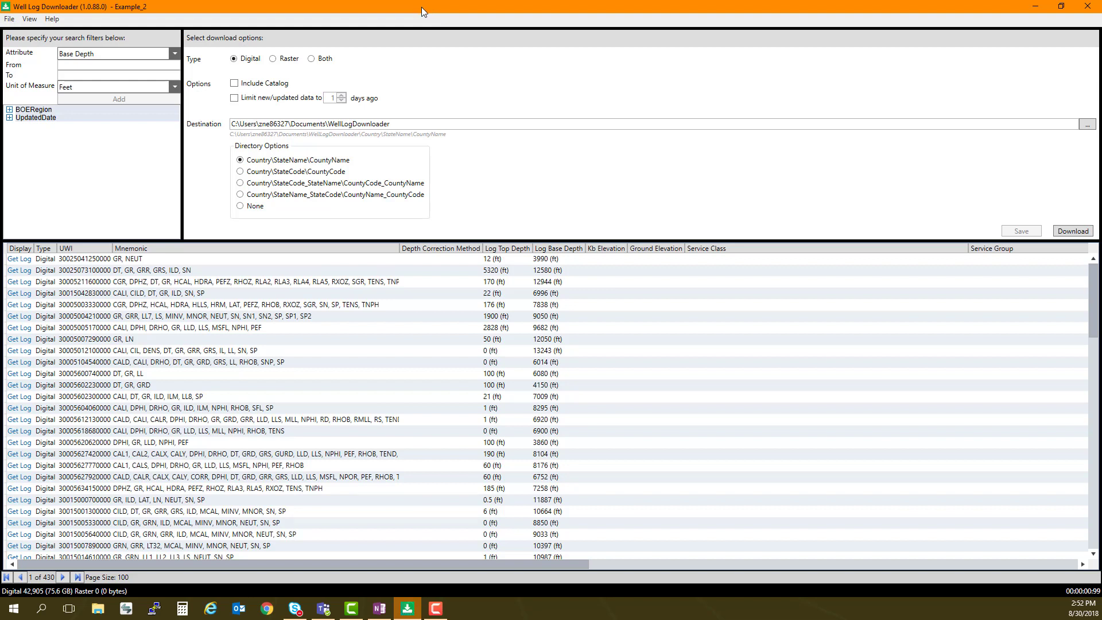
{"action": "left_click", "coordinate": [274, 60]}
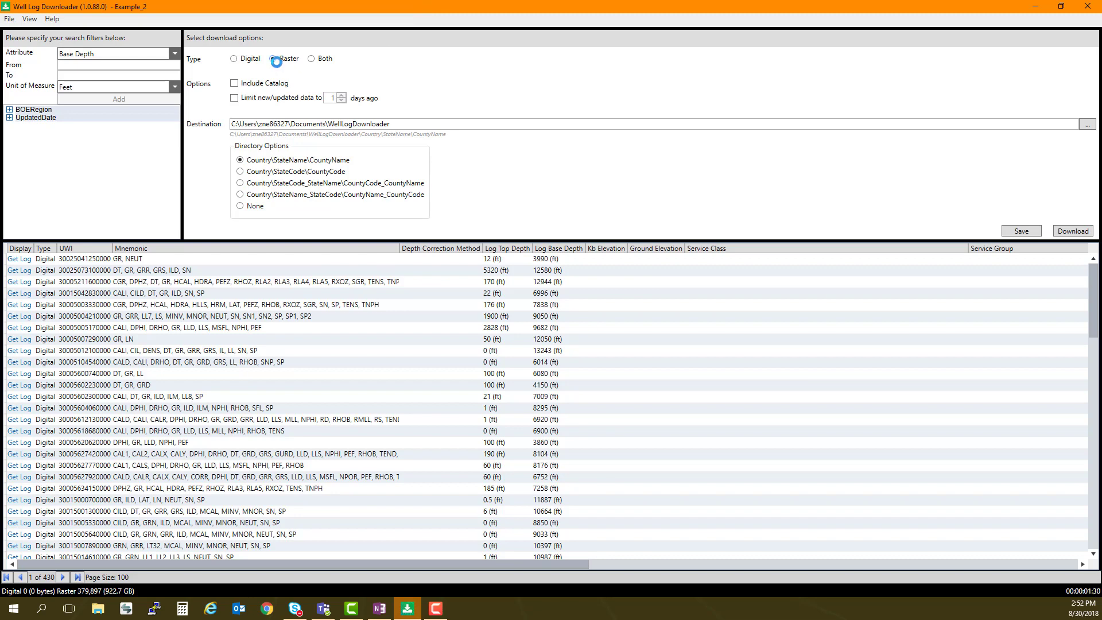
{"action": "left_click", "coordinate": [311, 60]}
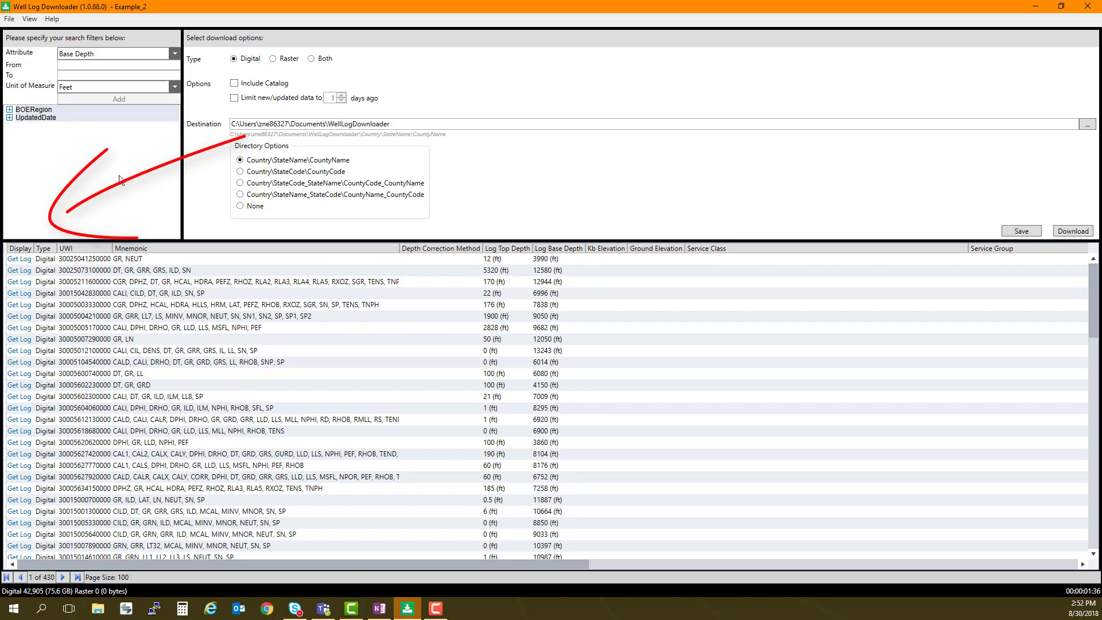
{"action": "left_click", "coordinate": [29, 273]}
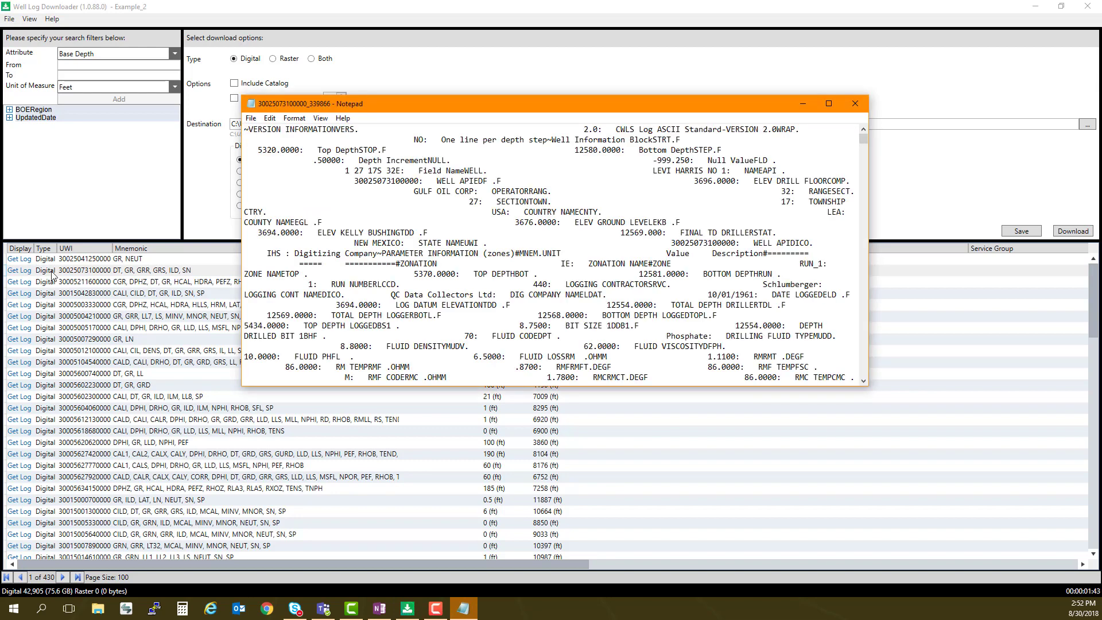
{"action": "left_click", "coordinate": [859, 108]}
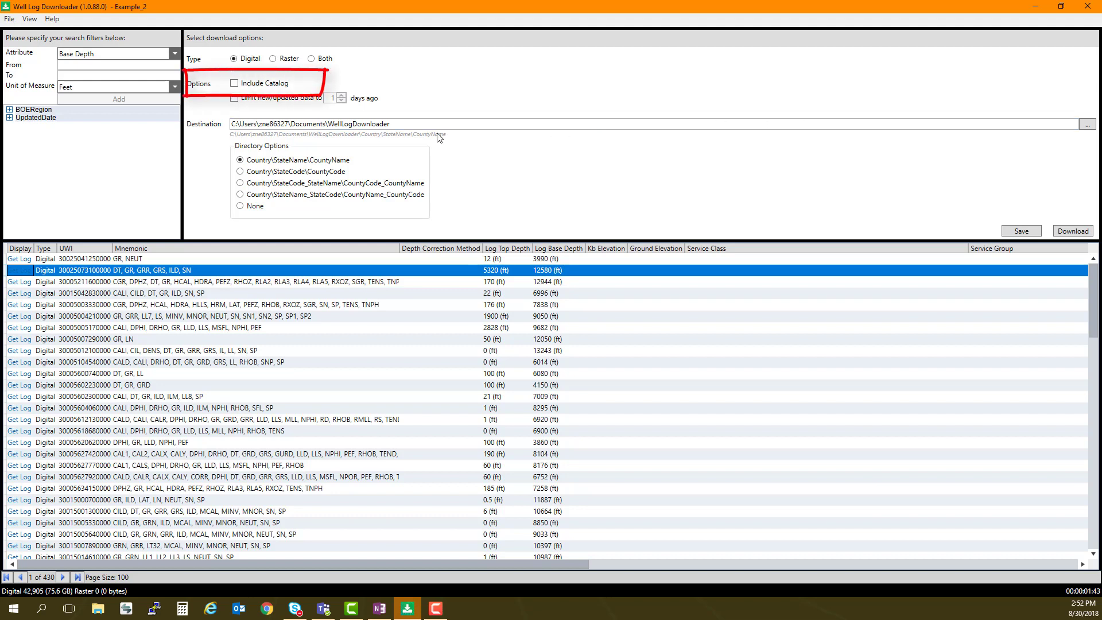
{"action": "left_click", "coordinate": [236, 86]}
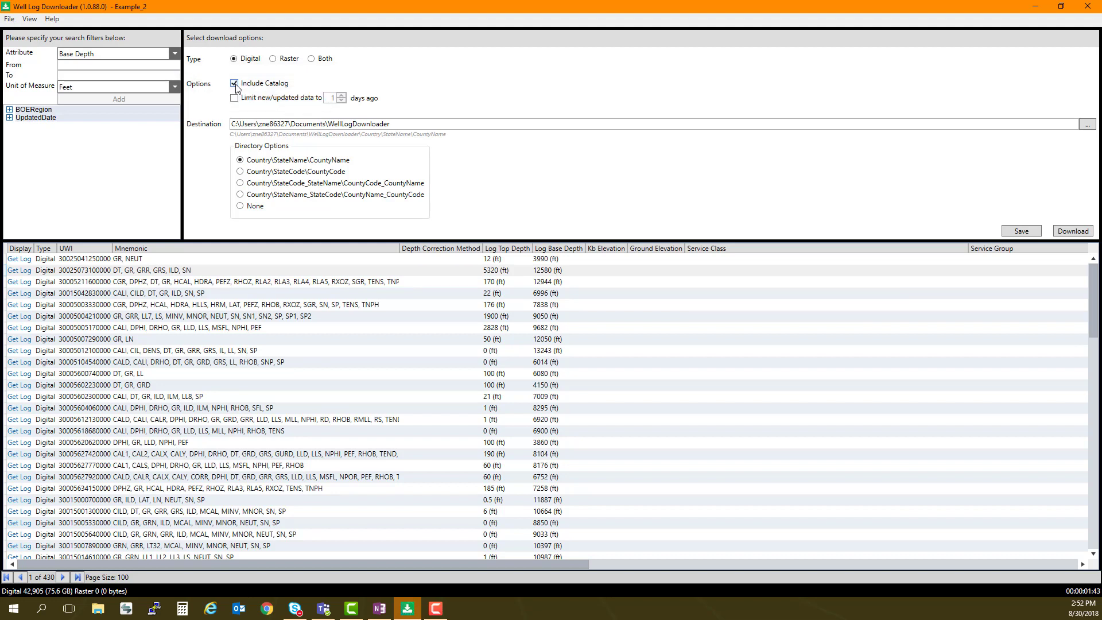
{"action": "left_click", "coordinate": [236, 87]}
{"action": "left_click", "coordinate": [435, 126]}
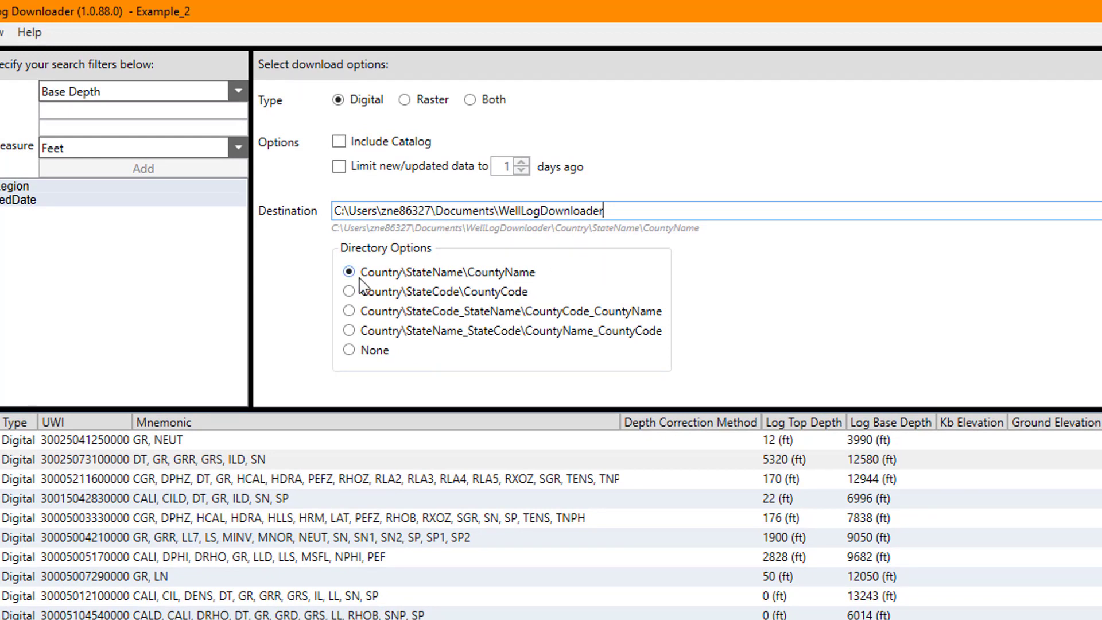
{"action": "left_click", "coordinate": [349, 293]}
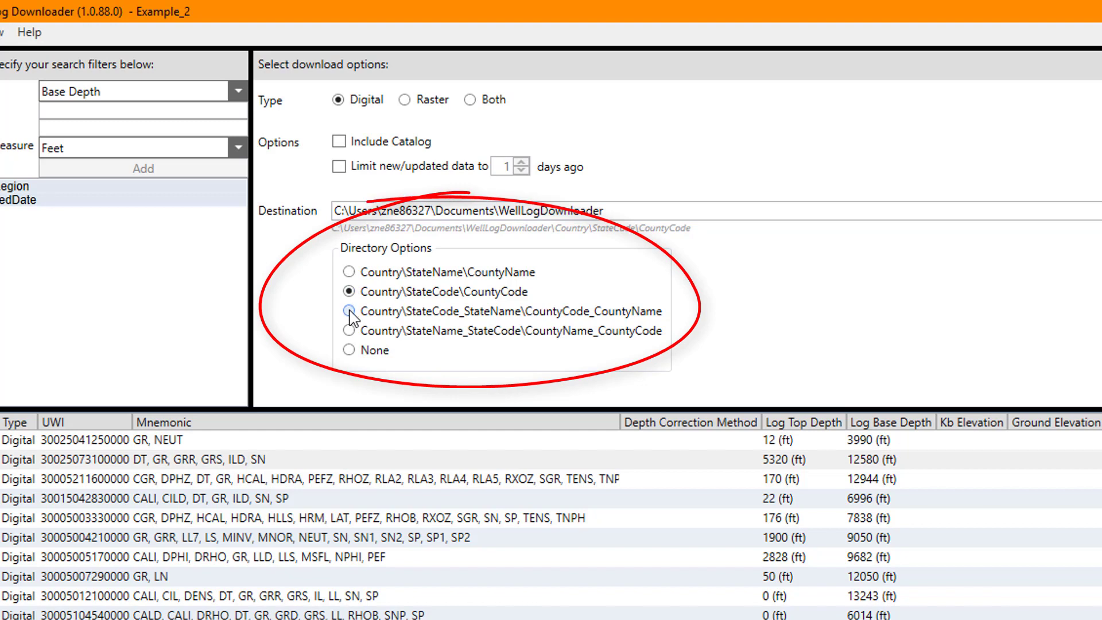
{"action": "left_click", "coordinate": [349, 312]}
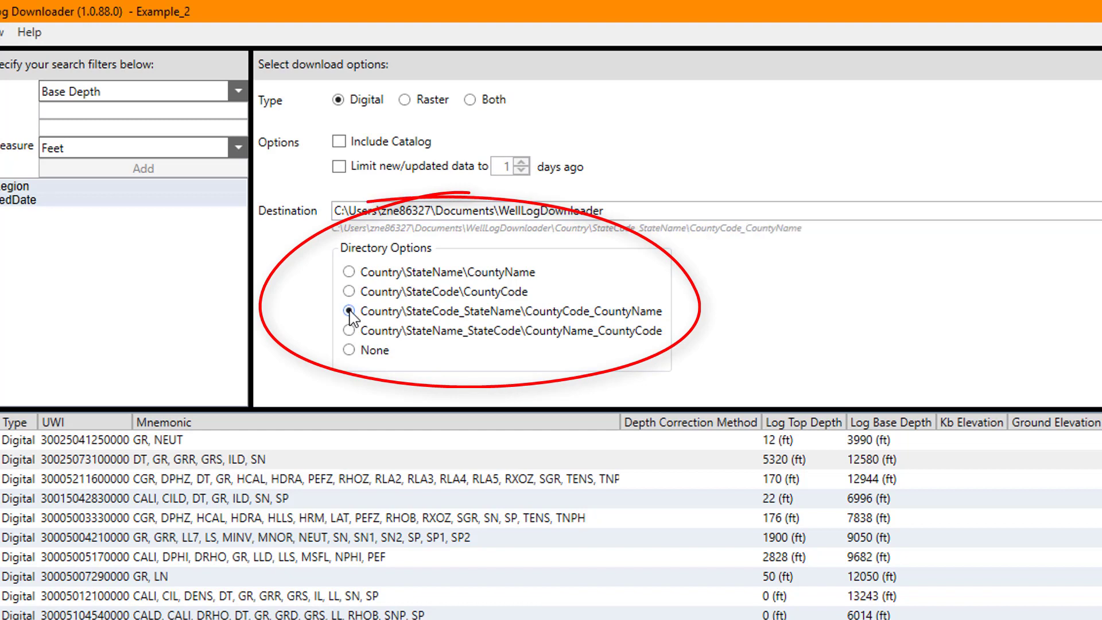
{"action": "left_click", "coordinate": [349, 272]}
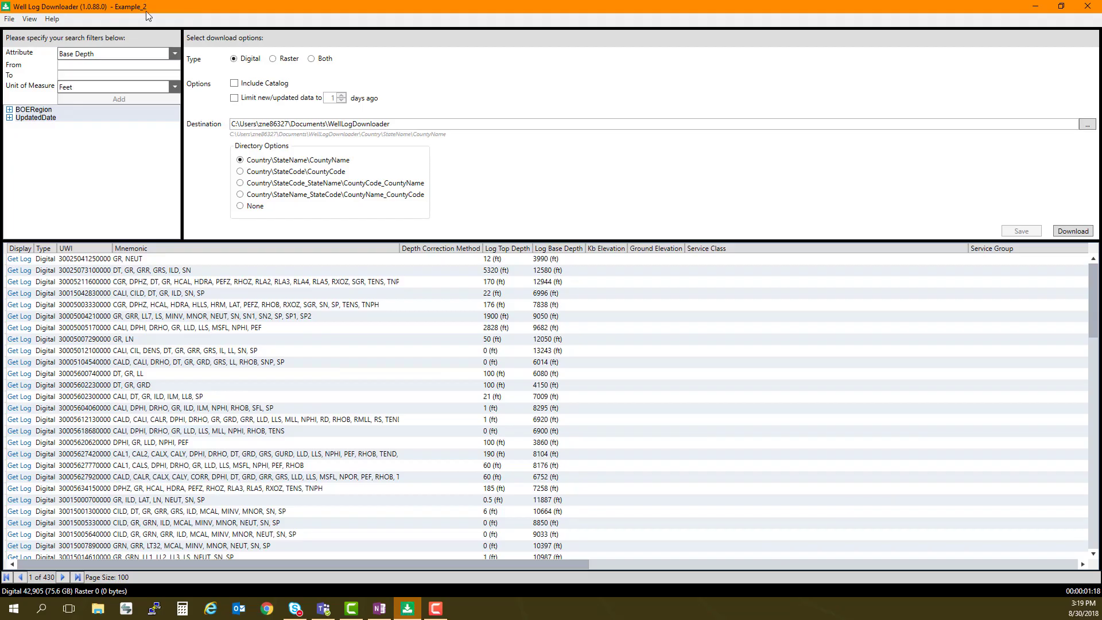
Save the job as WLD_Example.job and start downloading its logs.
{"action": "left_click", "coordinate": [10, 18]}
{"action": "left_click", "coordinate": [39, 71]}
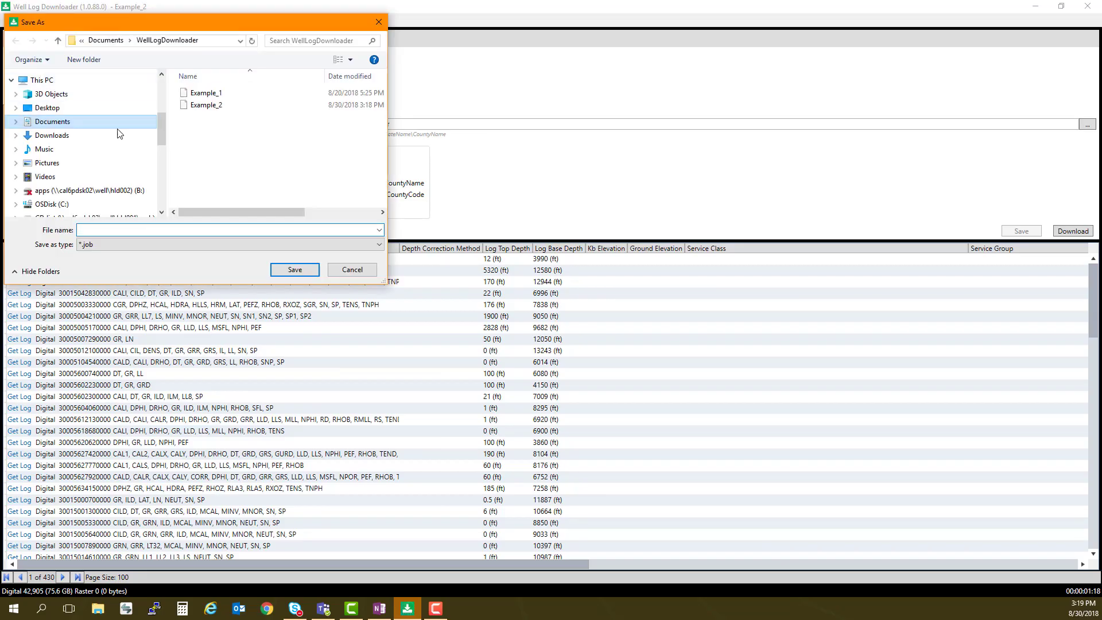
{"action": "type", "text": "WLD_Example"}
{"action": "left_click", "coordinate": [313, 269]}
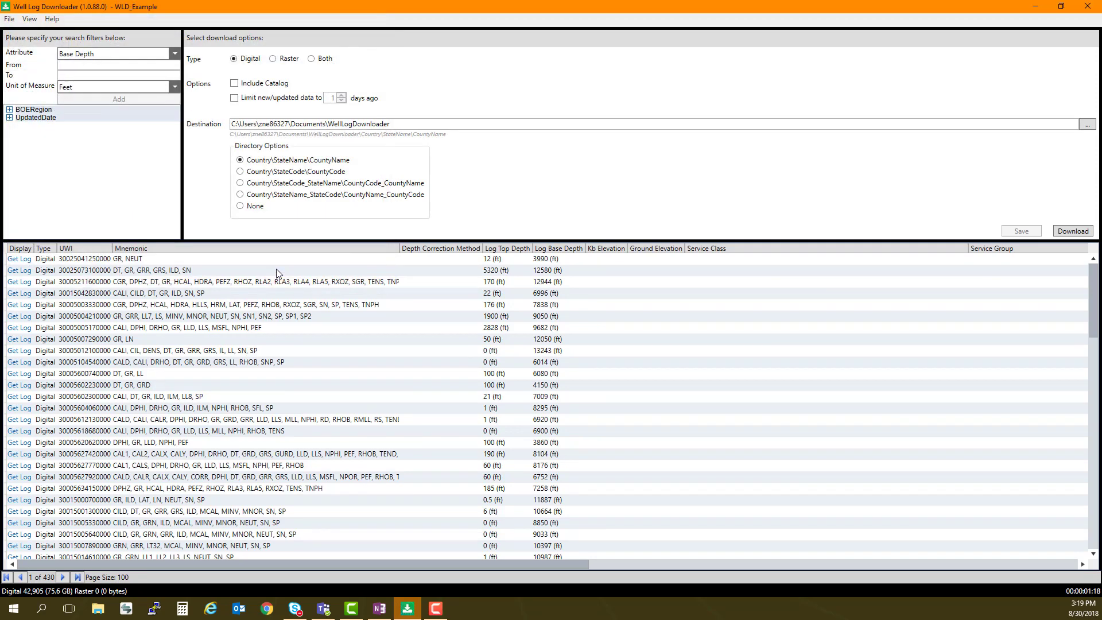
{"action": "left_click", "coordinate": [1071, 231]}
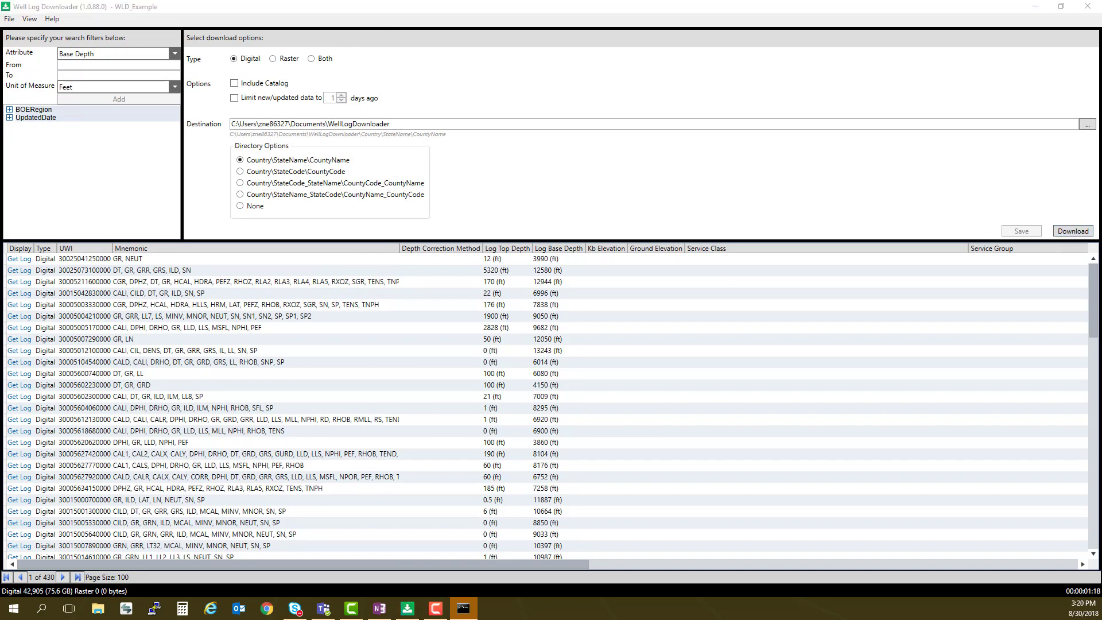
{"action": "left_click_drag", "start_coordinate": [1033, 66], "coordinate": [778, 104]}
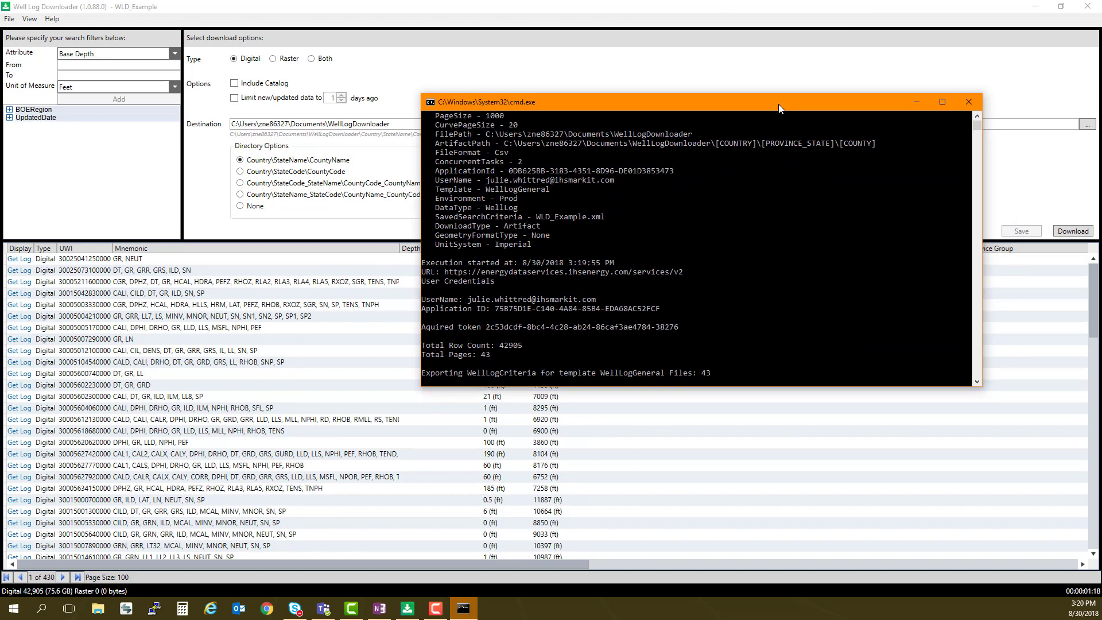
{"action": "left_click", "coordinate": [917, 101]}
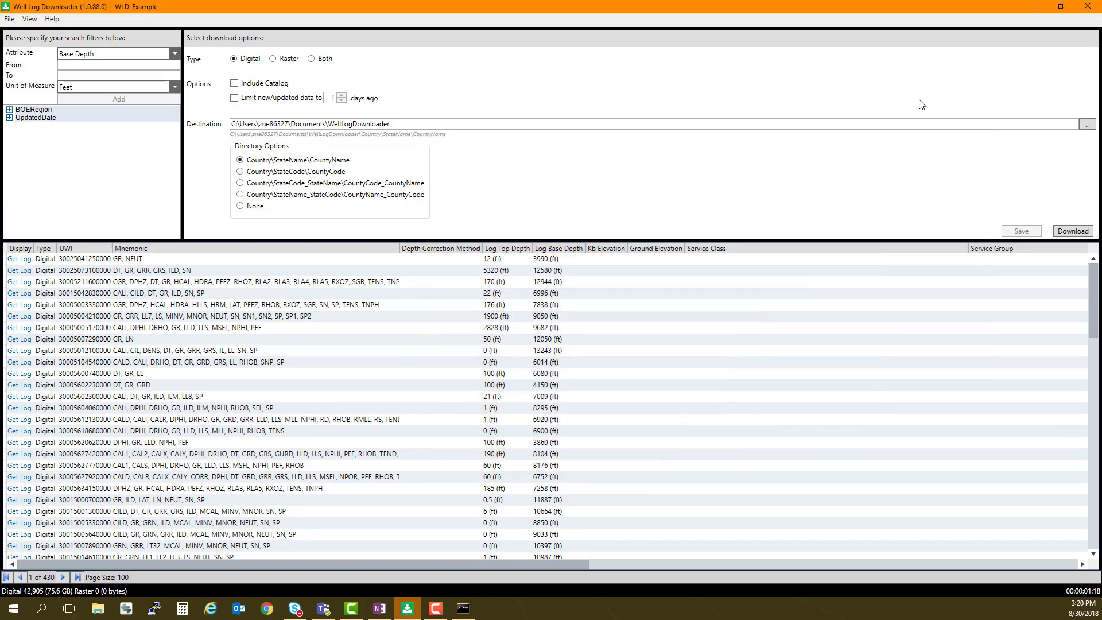
Minimize Well Log Downloader to reveal the desktop while the download runs.
{"action": "left_click", "coordinate": [1036, 7]}
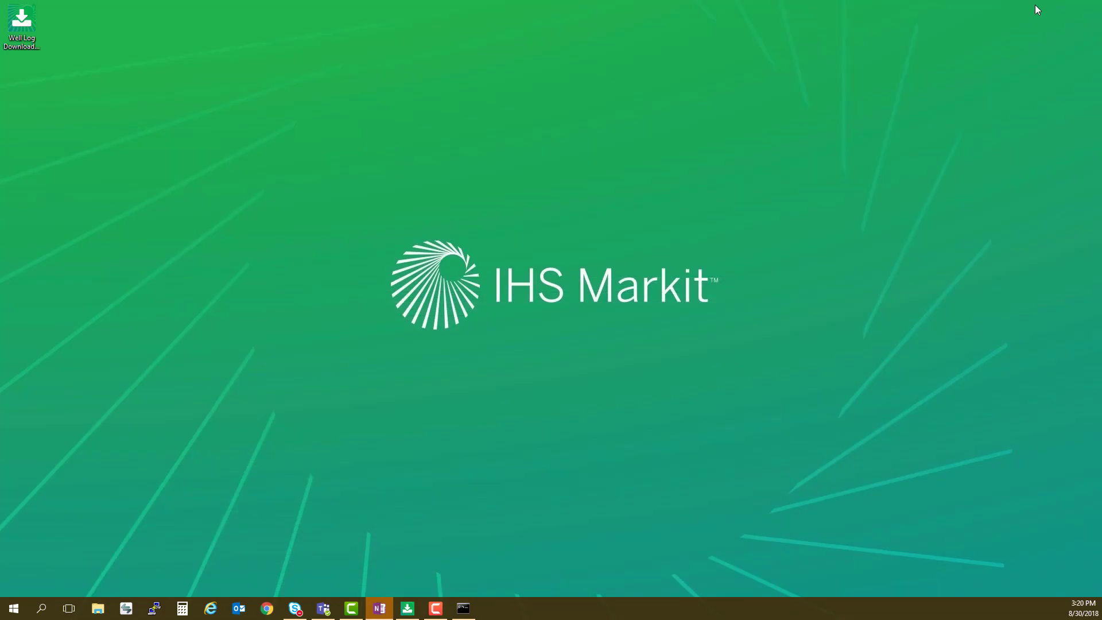